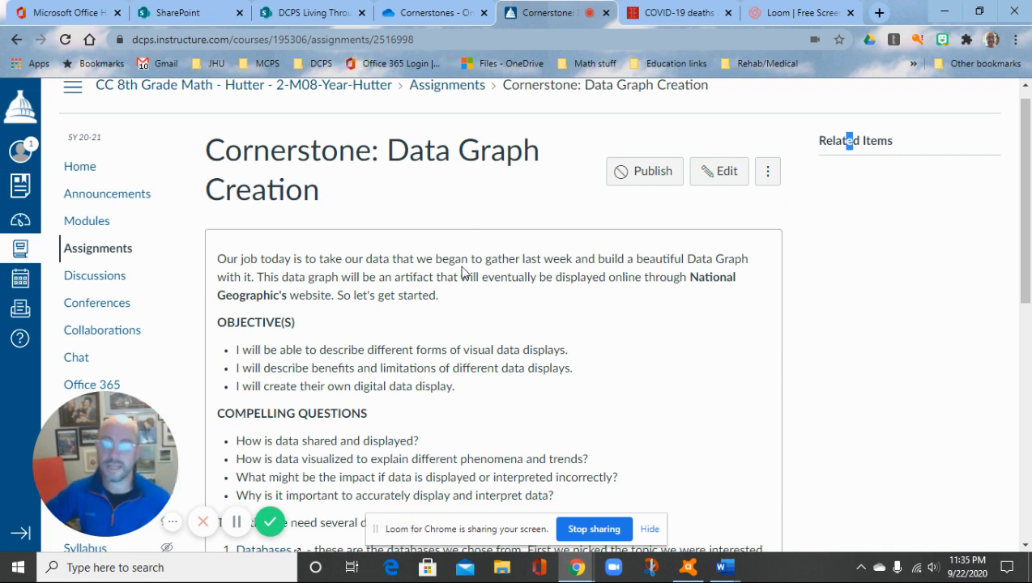
- Review the Data Graph Creation assignment instructions and open the linked Databases document
scroll(465, 272, "down", 3)
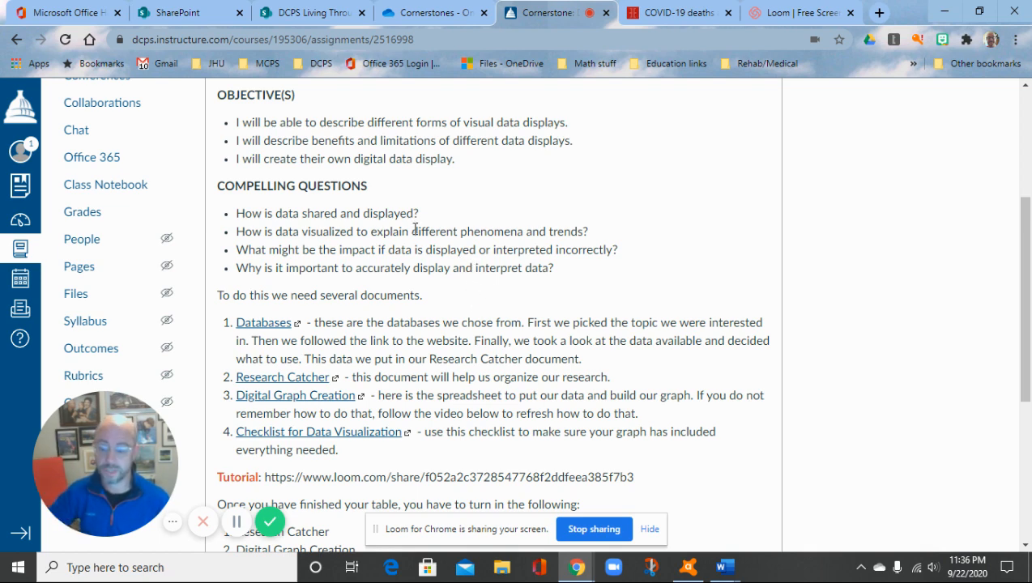
scroll(408, 248, "down", 1)
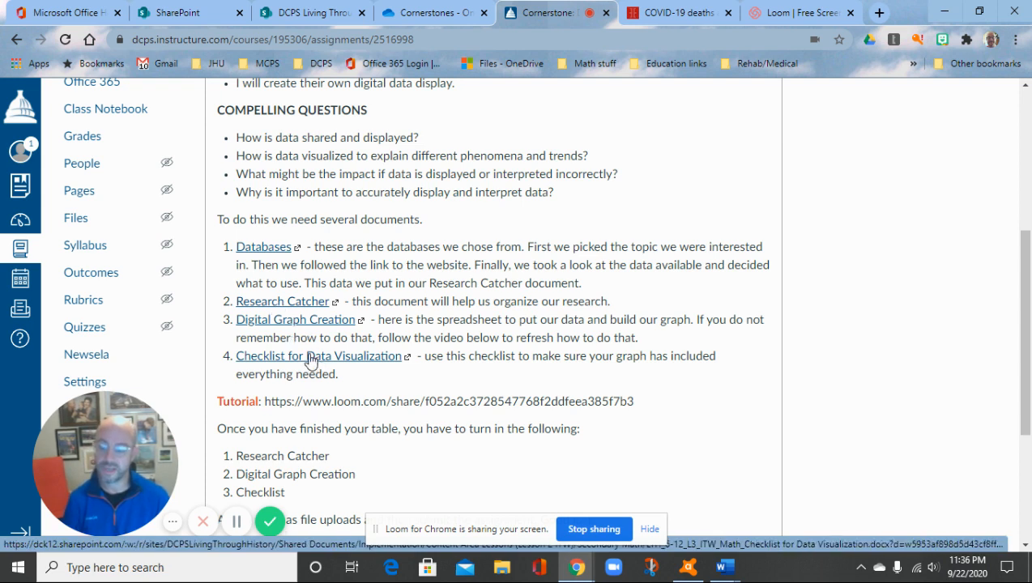
left_click(266, 247)
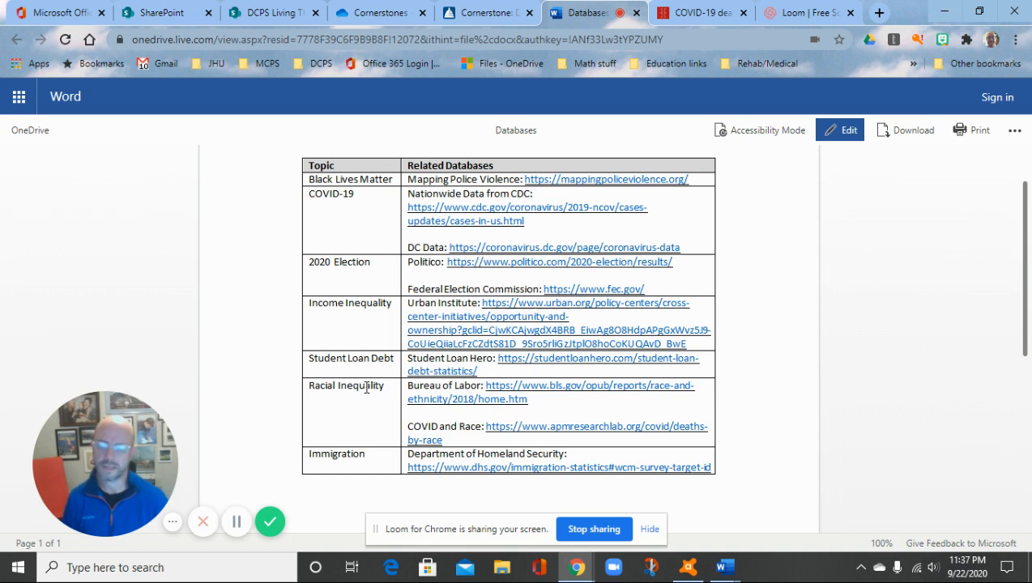
- Open the COVID and Race database listed under Racial Inequality and look over the start of its page
left_click(494, 431)
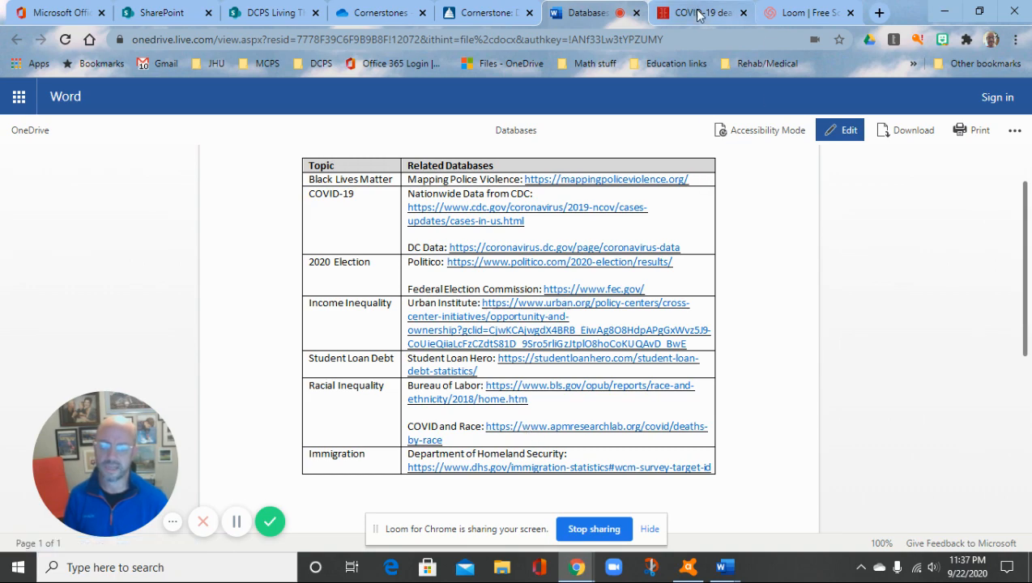
scroll(519, 243, "up", 10)
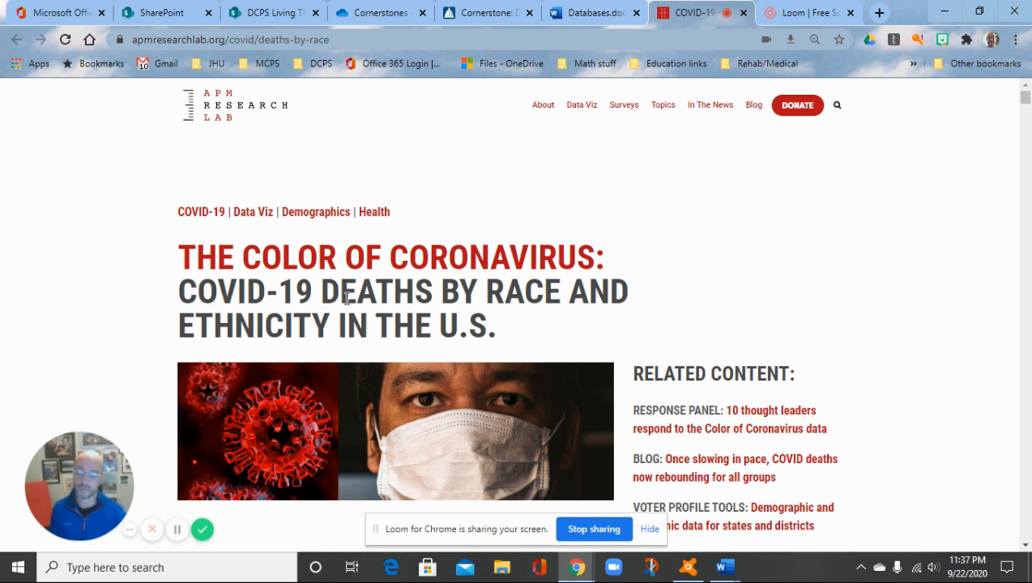
scroll(335, 293, "down", 5)
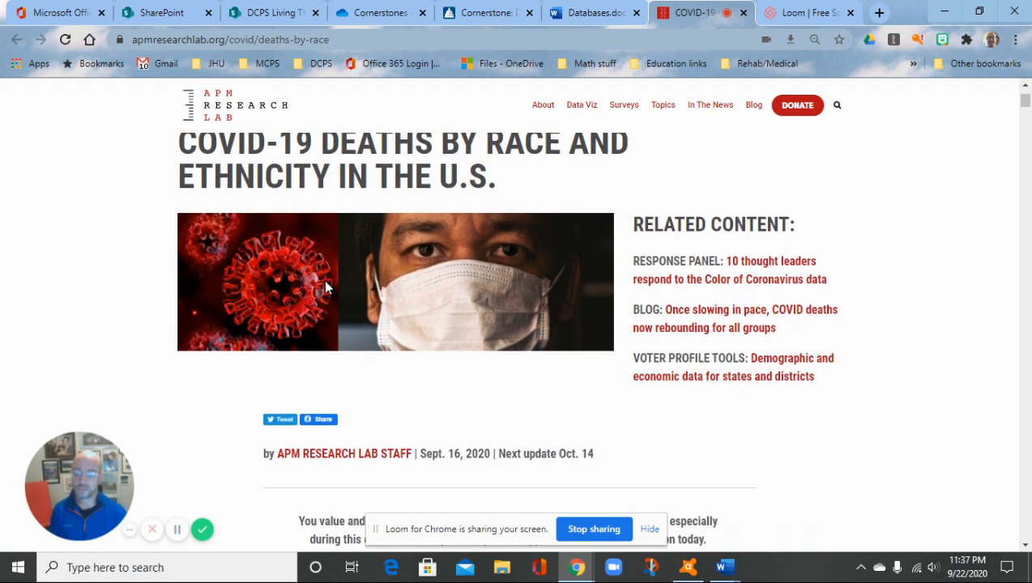
- Open the Research Catcher document from the assignment page and look through its sections to the data visualization plan
left_click(486, 13)
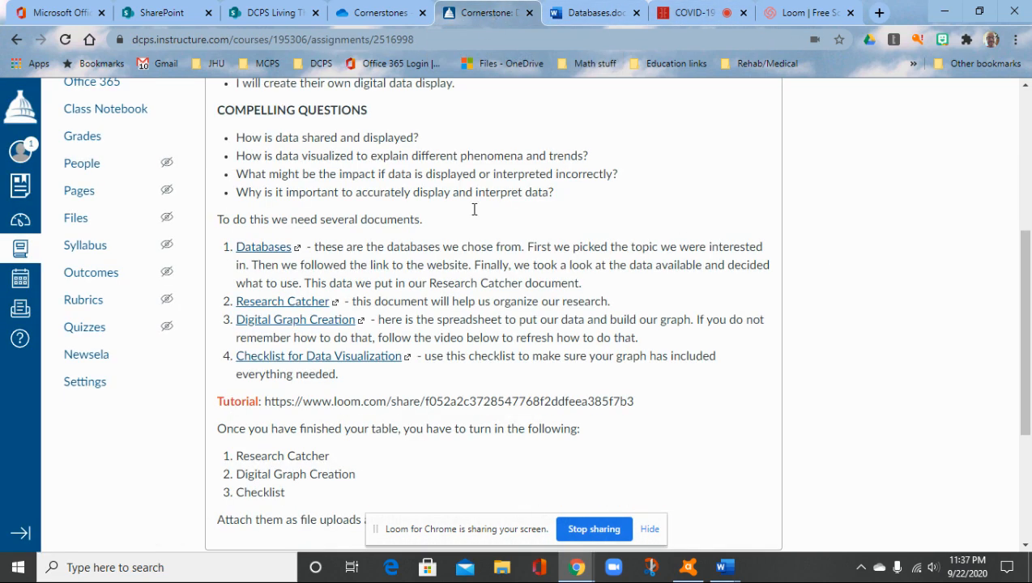
left_click(283, 303)
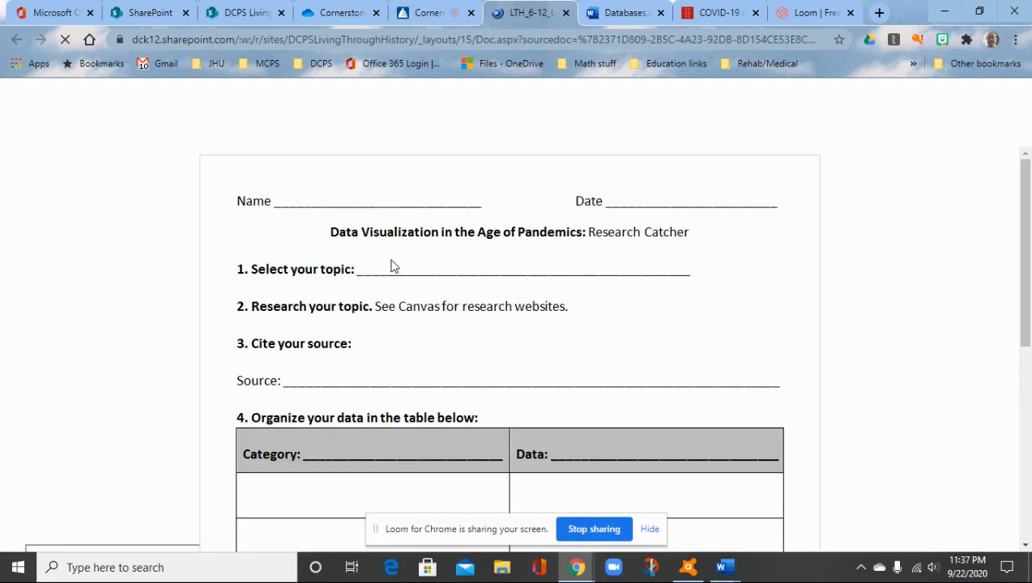
scroll(429, 270, "down", 3)
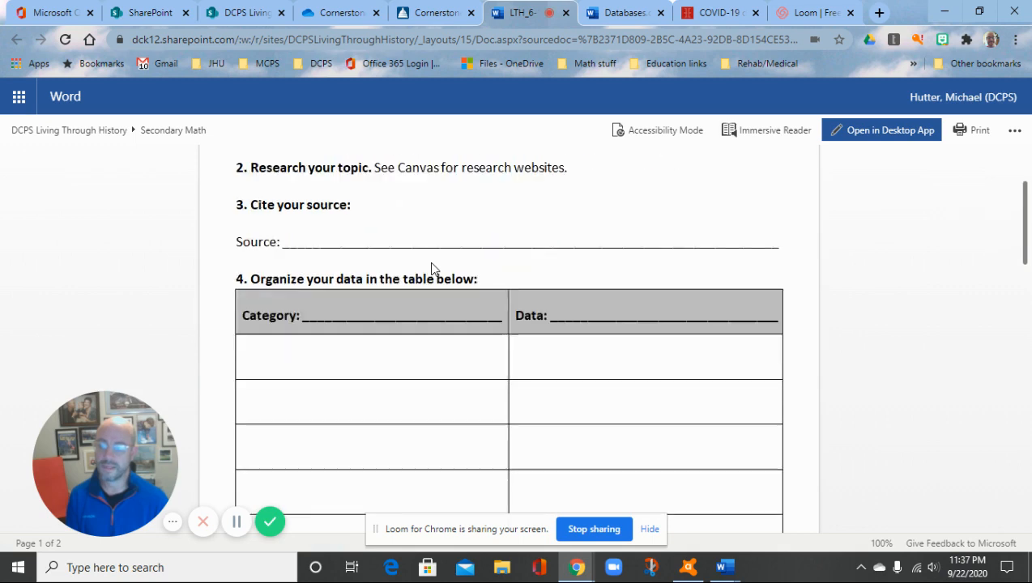
scroll(431, 269, "down", 9)
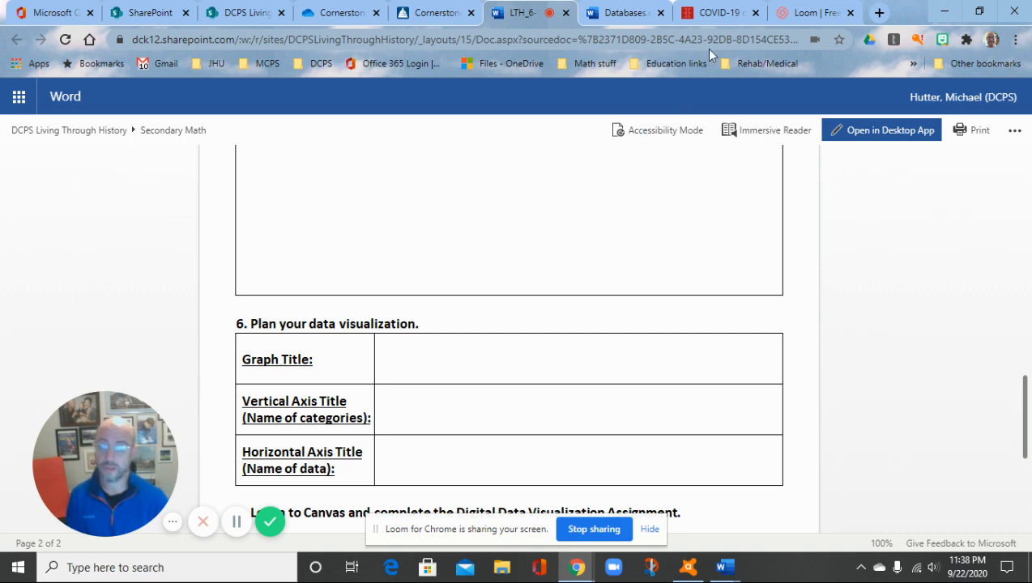
left_click(717, 12)
scroll(417, 298, "up", 5)
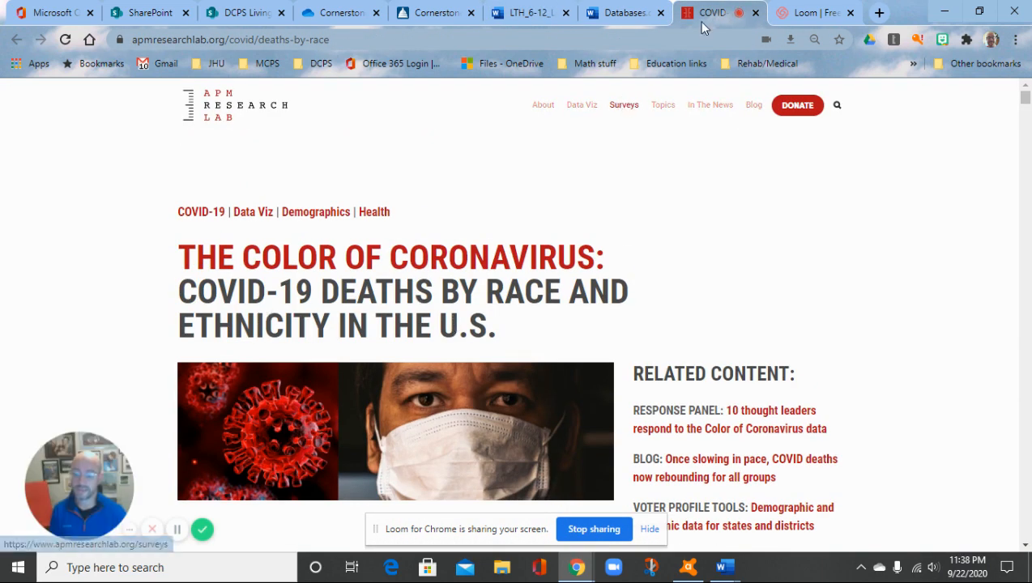
left_click(627, 15)
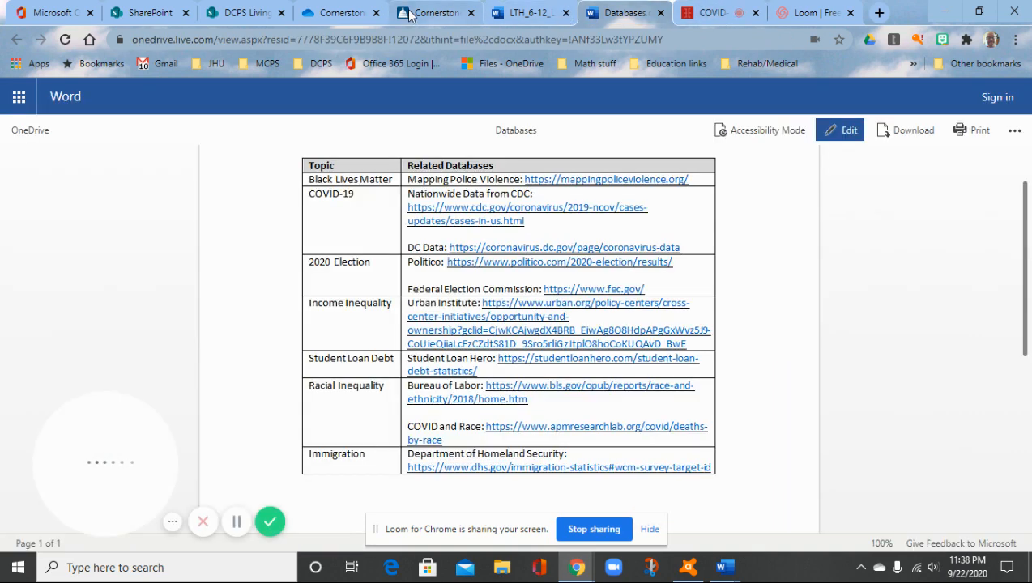
left_click(522, 13)
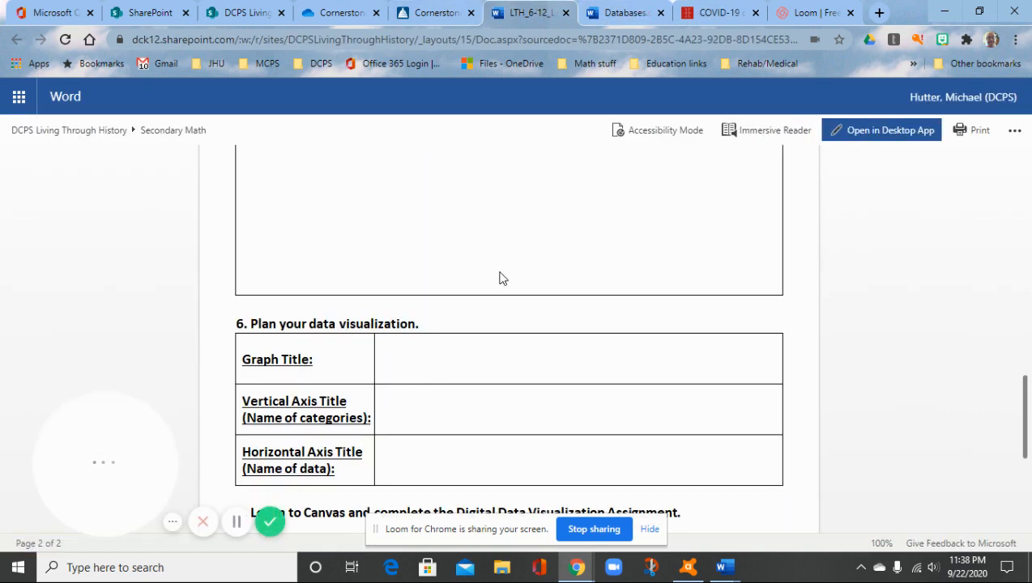
- Find the line chart of cumulative COVID-19 mortality rates by race and ethnicity on the APM Research Lab page
left_click(712, 13)
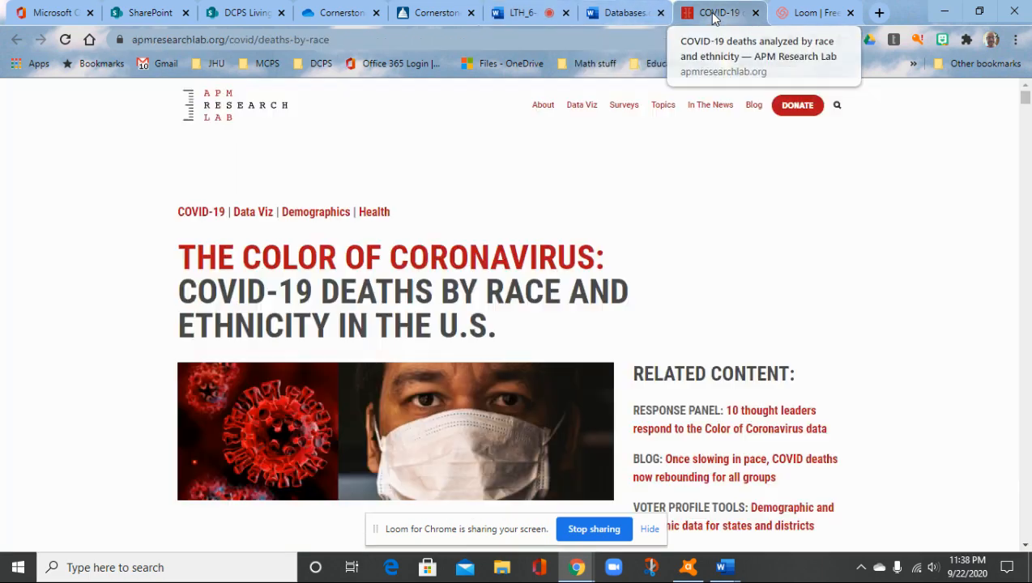
scroll(357, 300, "down", 10)
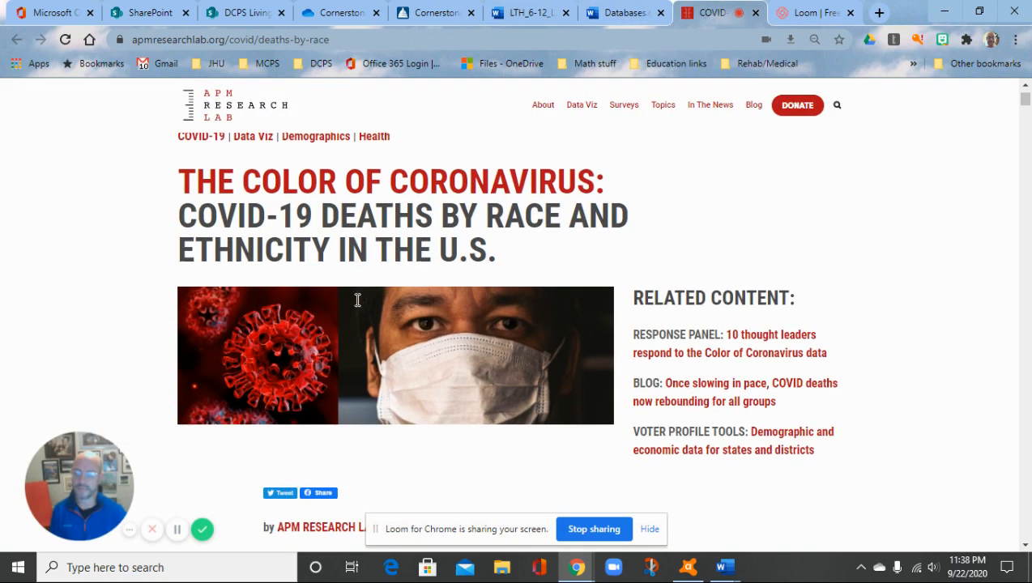
scroll(362, 299, "down", 6)
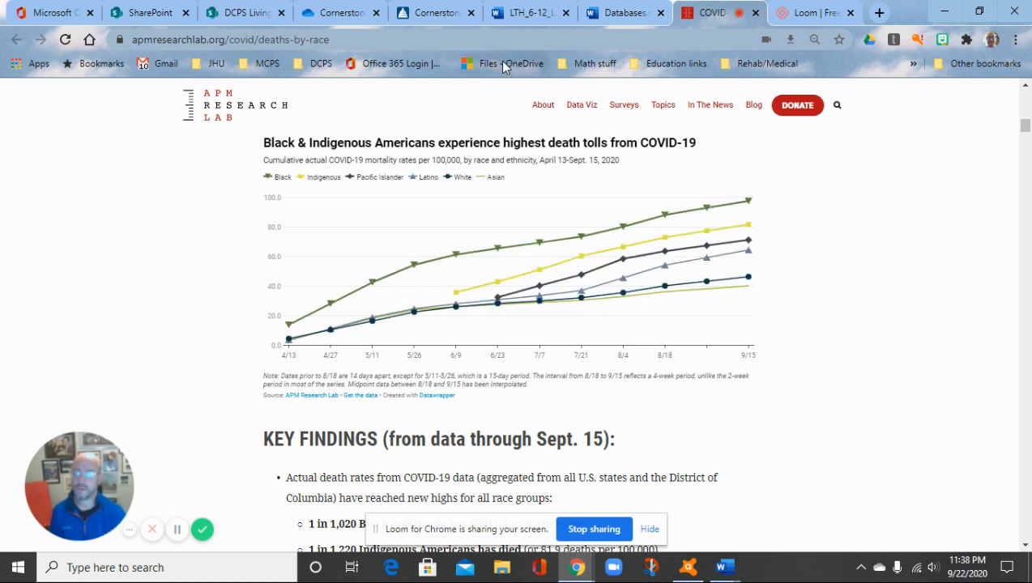
- Examine the Category and Data table in the Research Catcher document
left_click(524, 13)
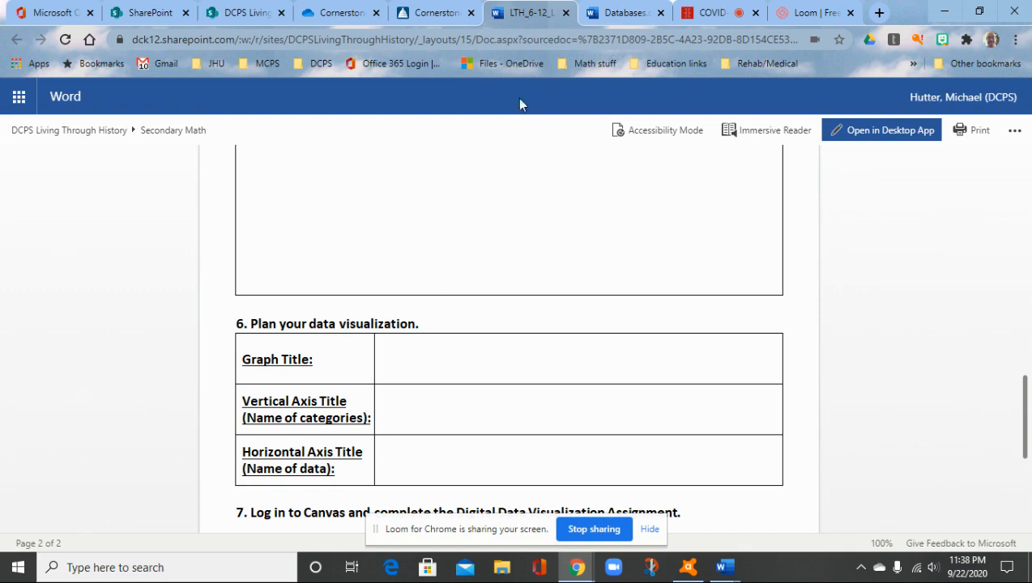
scroll(437, 276, "up", 8)
scroll(438, 276, "up", 4)
scroll(438, 275, "down", 2)
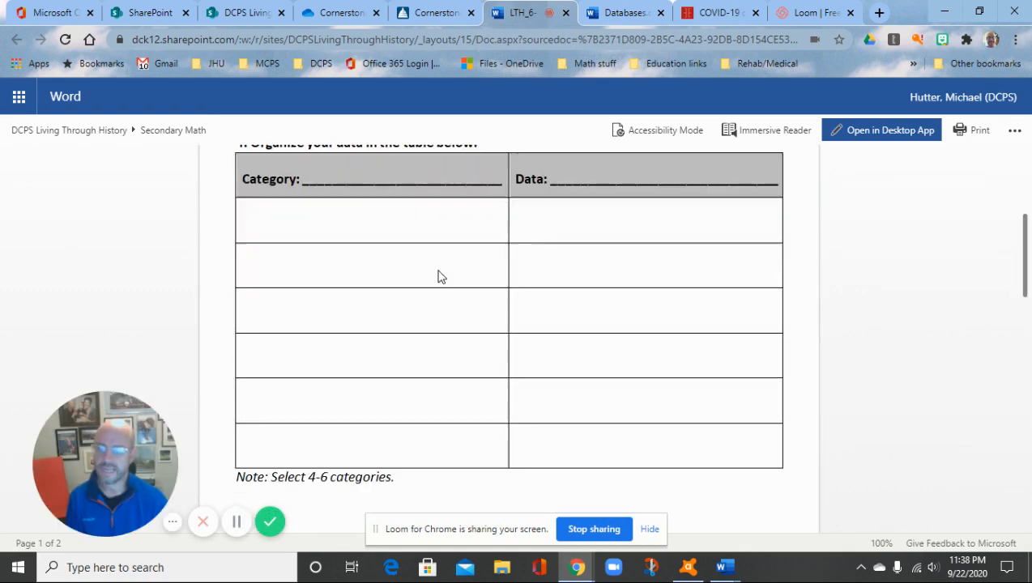
scroll(417, 288, "up", 2)
scroll(385, 287, "down", 2)
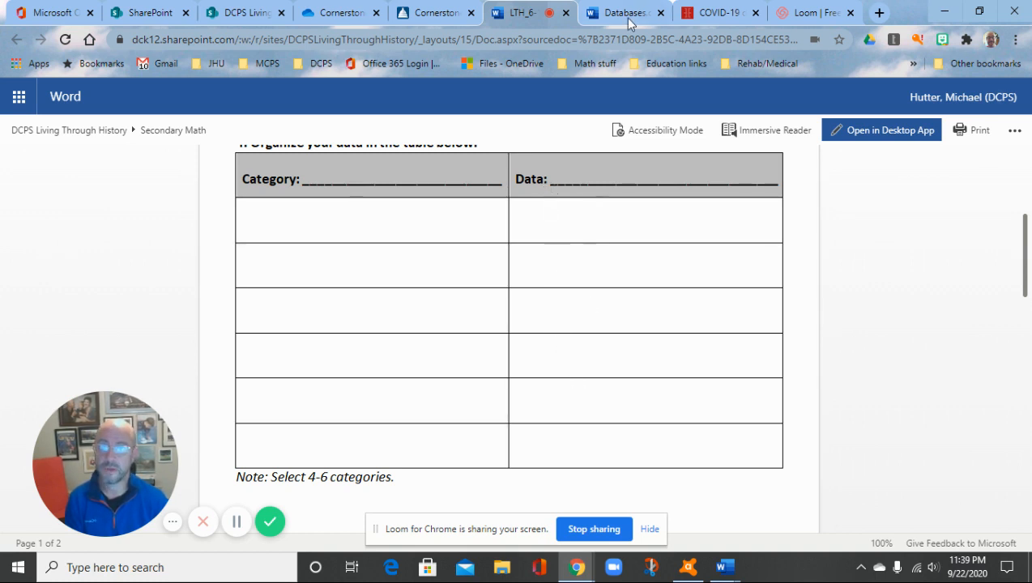
- Read the 9/15 mortality rates of the race and ethnicity groups in the APM Research Lab line chart
left_click(723, 13)
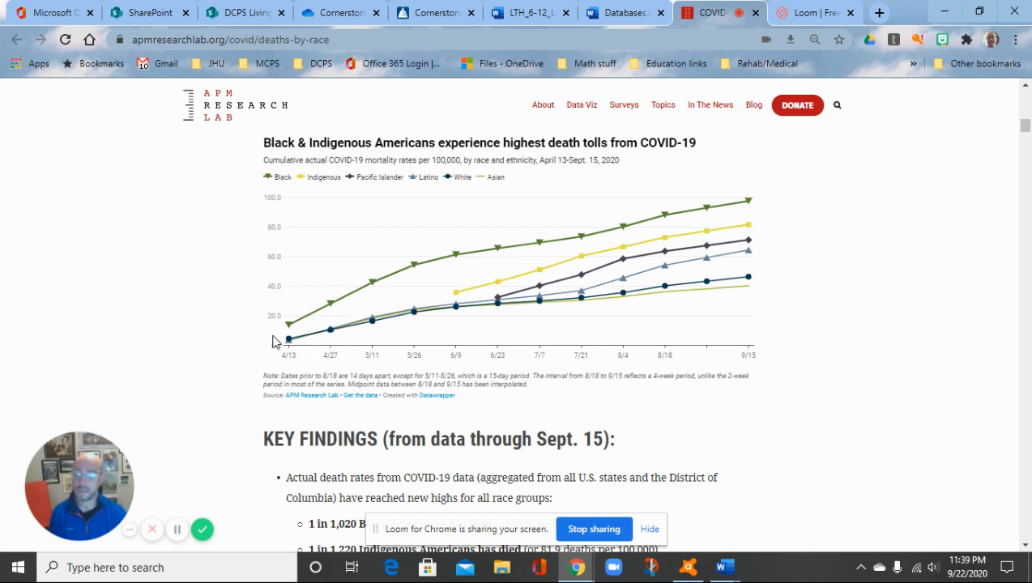
mouse_move(332, 305)
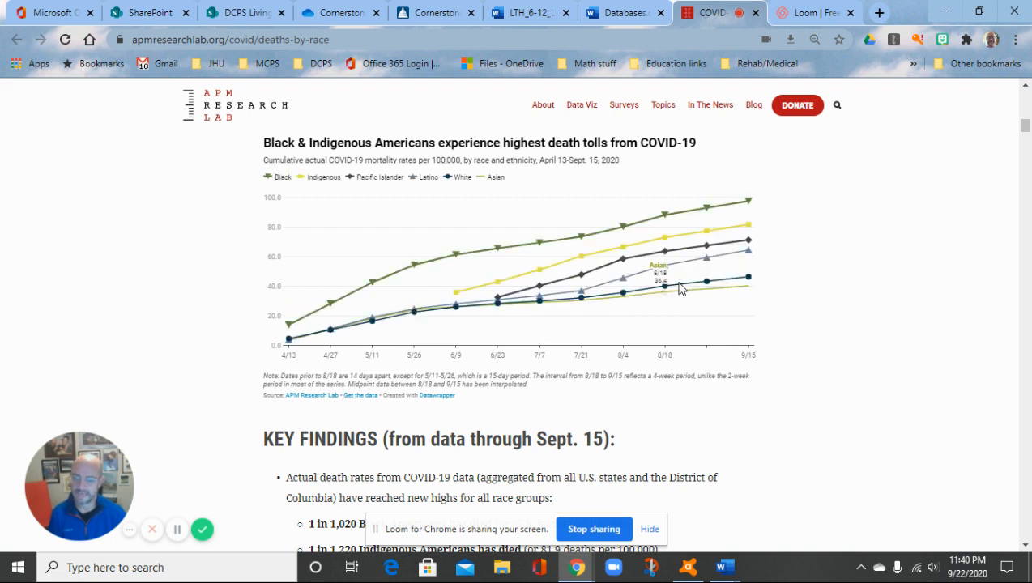
mouse_move(752, 204)
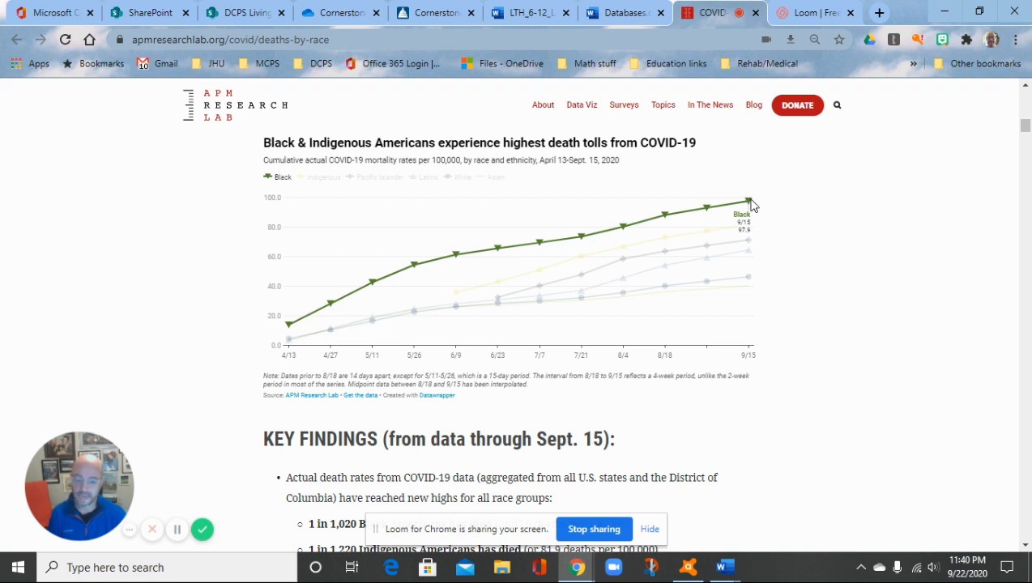
mouse_move(747, 230)
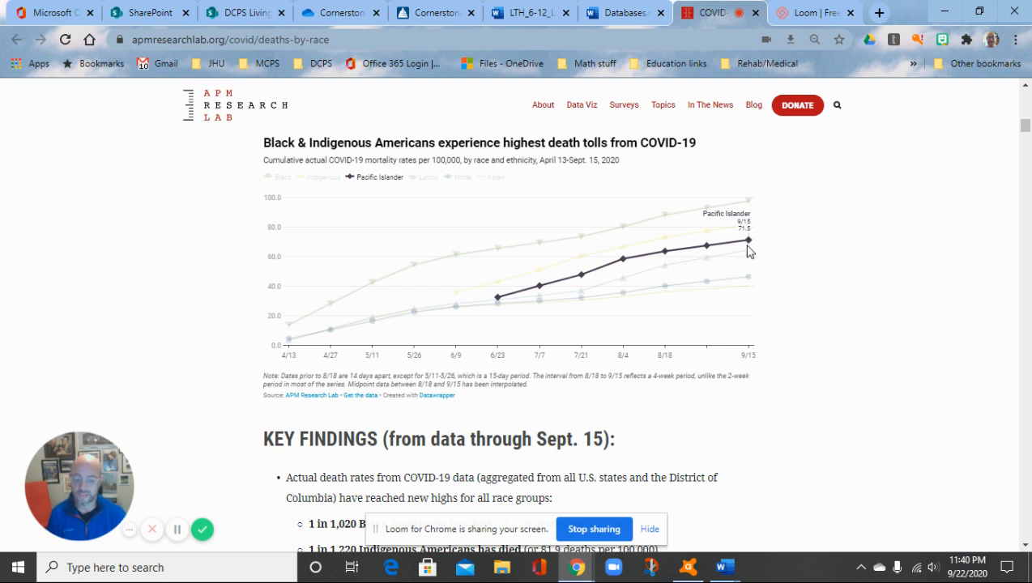
mouse_move(749, 278)
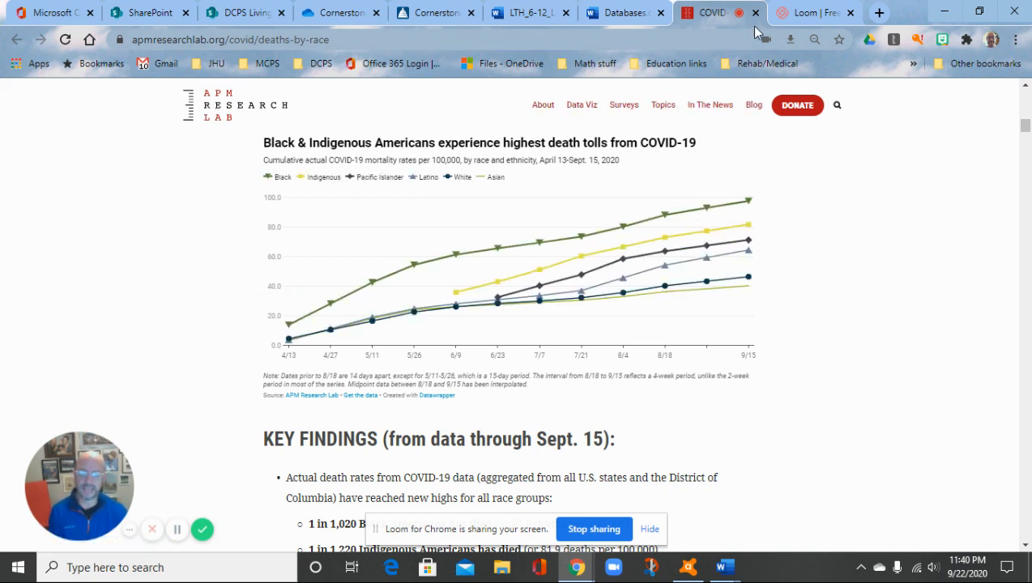
- Open the Digital Graph Creation spreadsheet from the assignment page and launch it in the desktop version of Excel
left_click(417, 16)
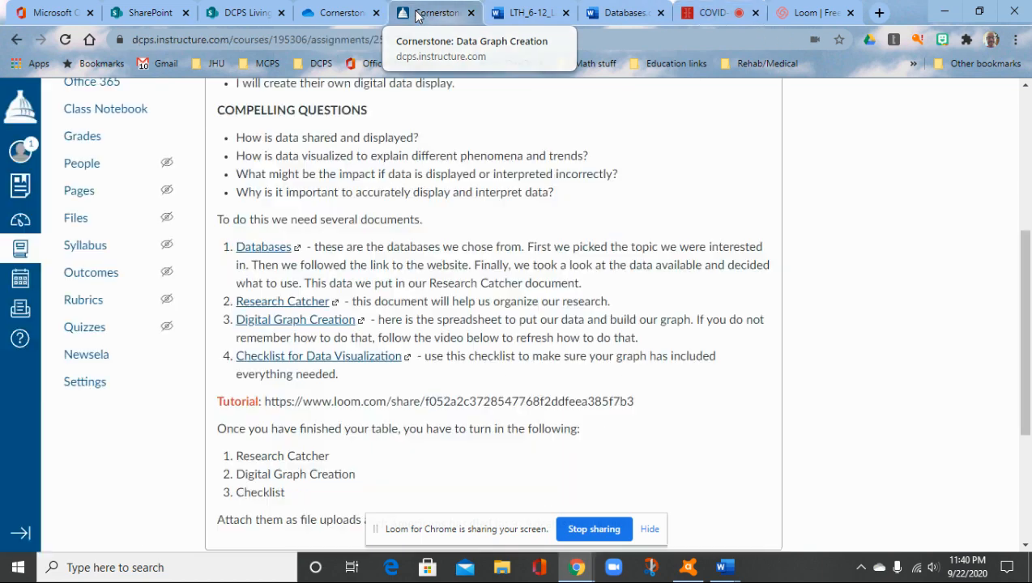
left_click(329, 327)
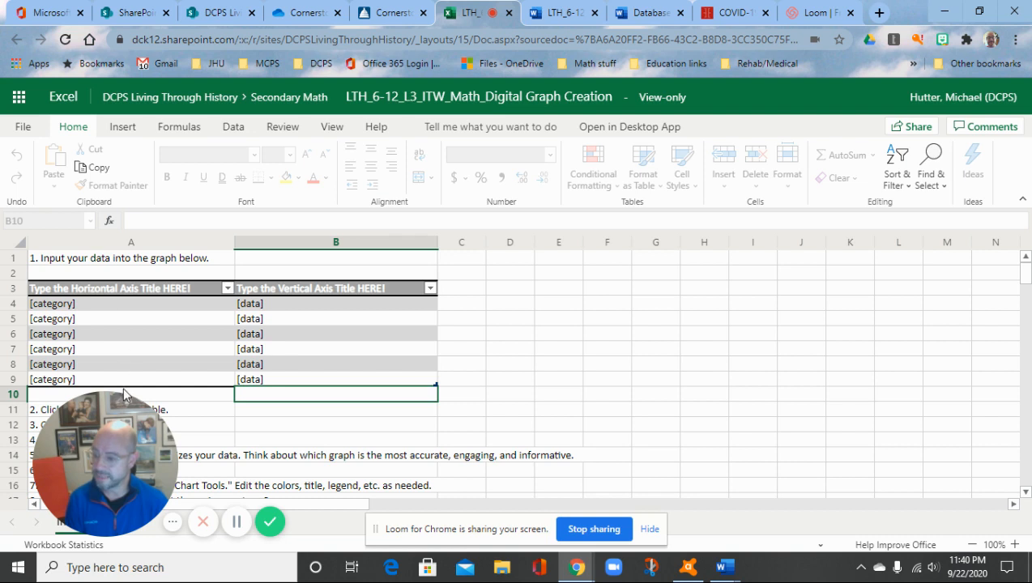
left_click(111, 290)
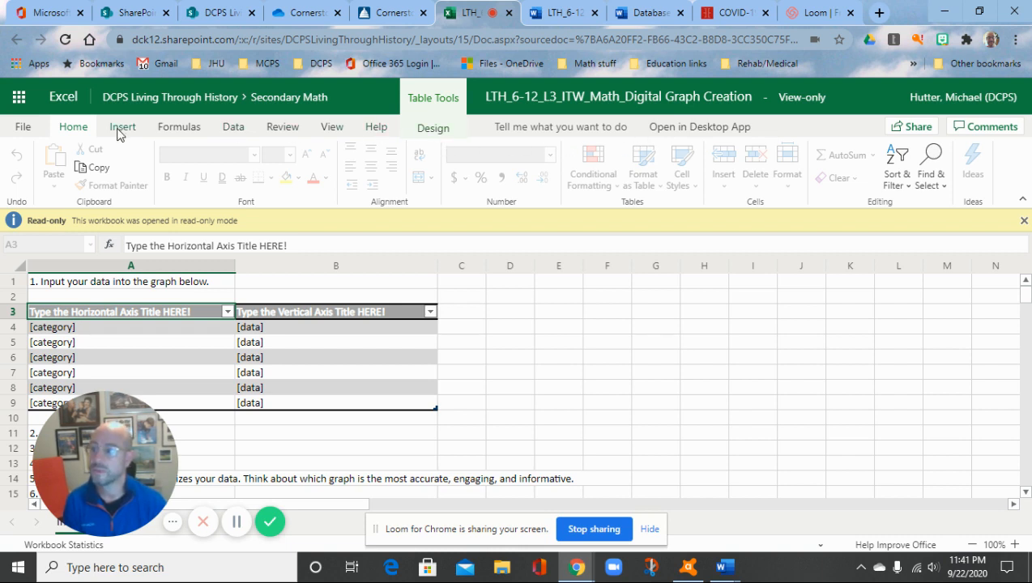
left_click(693, 129)
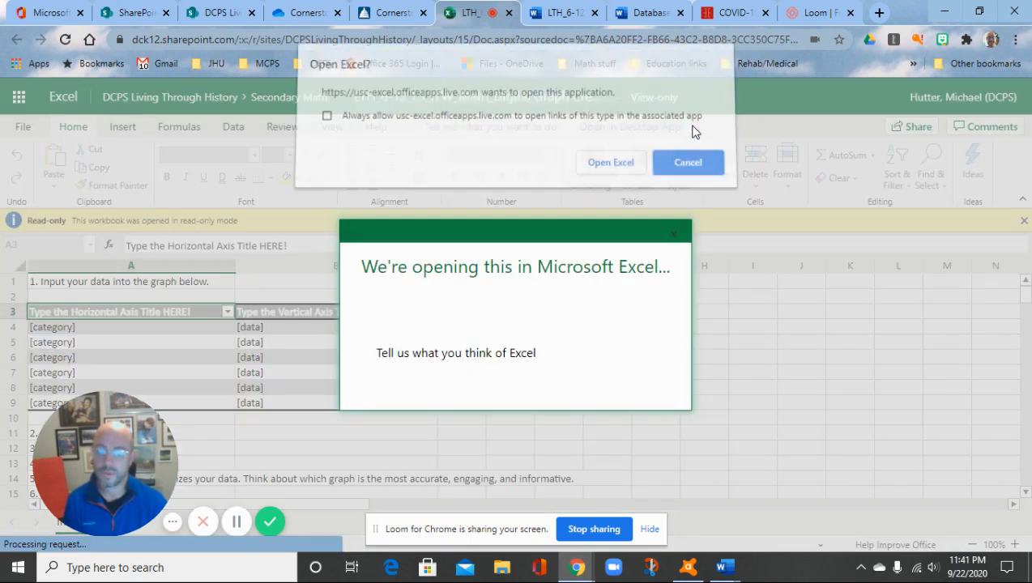
left_click(623, 170)
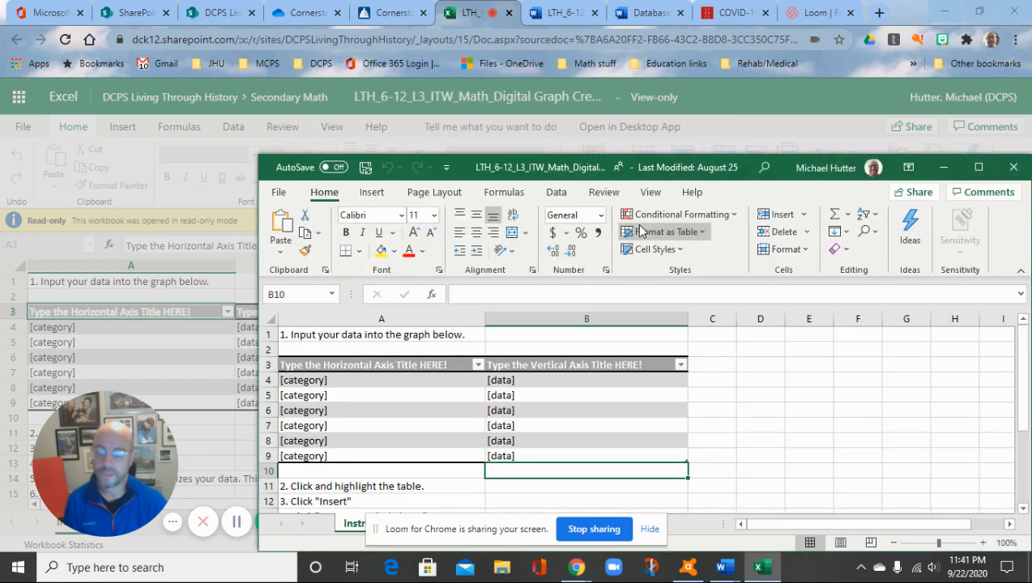
- Arrange the Excel workbook and the browser side by side, with the browser showing the COVID-19 deaths chart
left_click_drag(597, 175, 1029, 166)
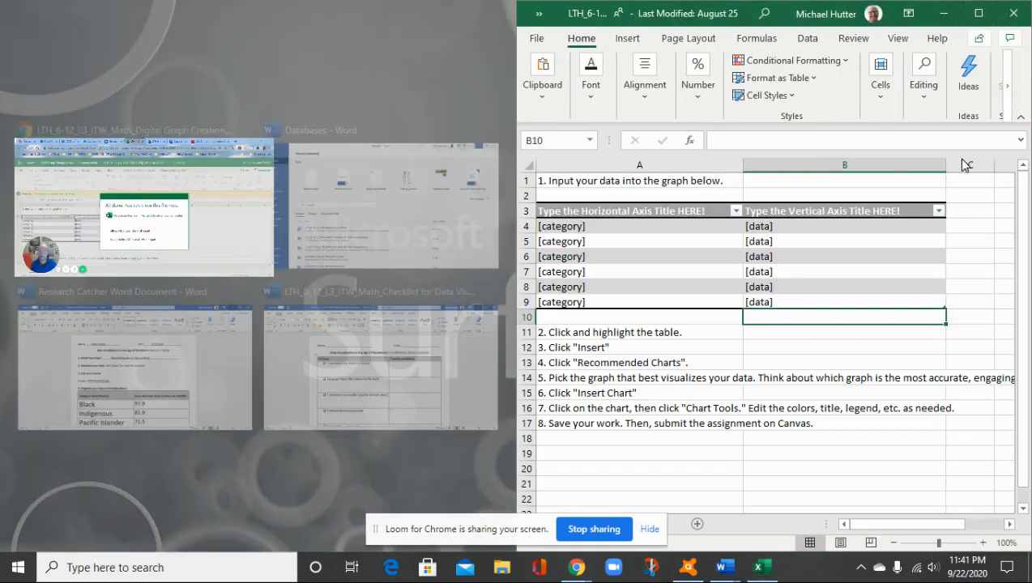
left_click(142, 214)
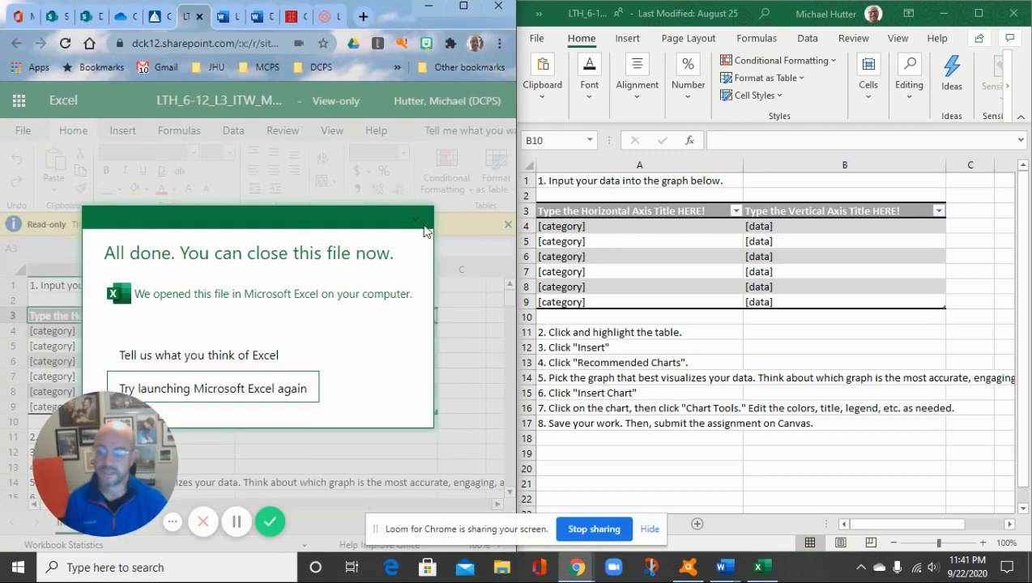
left_click(414, 223)
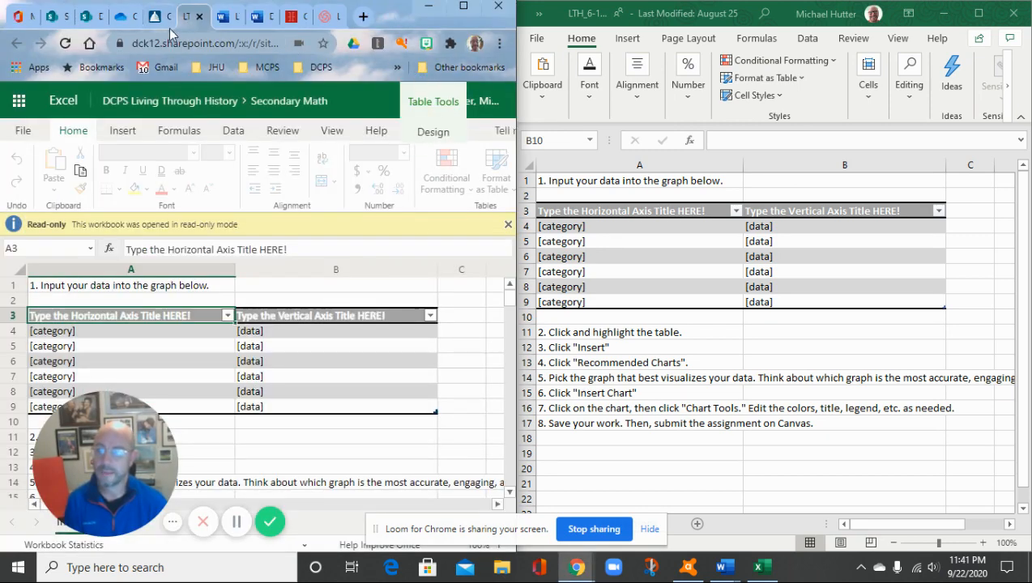
left_click(294, 16)
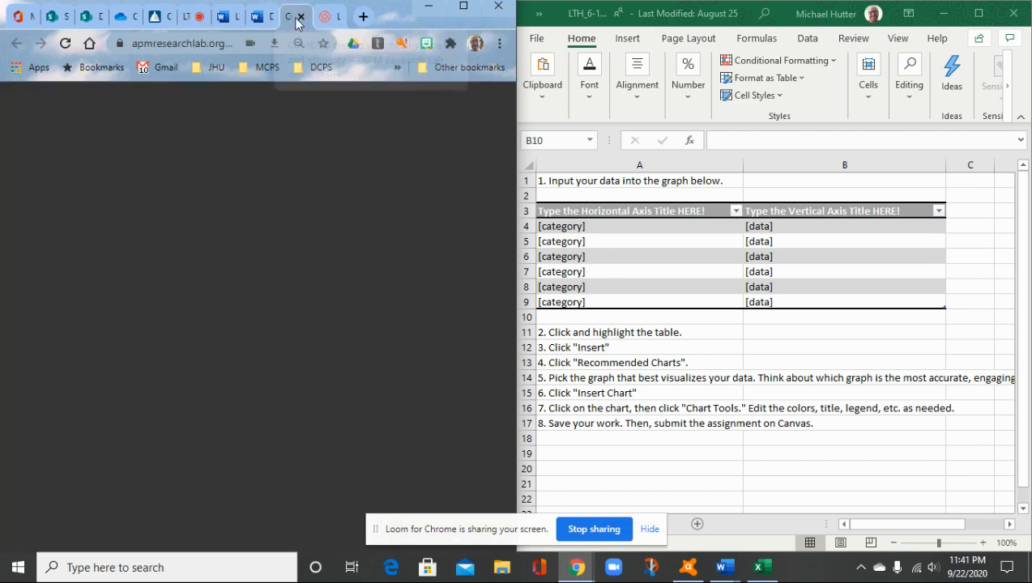
left_click(600, 225)
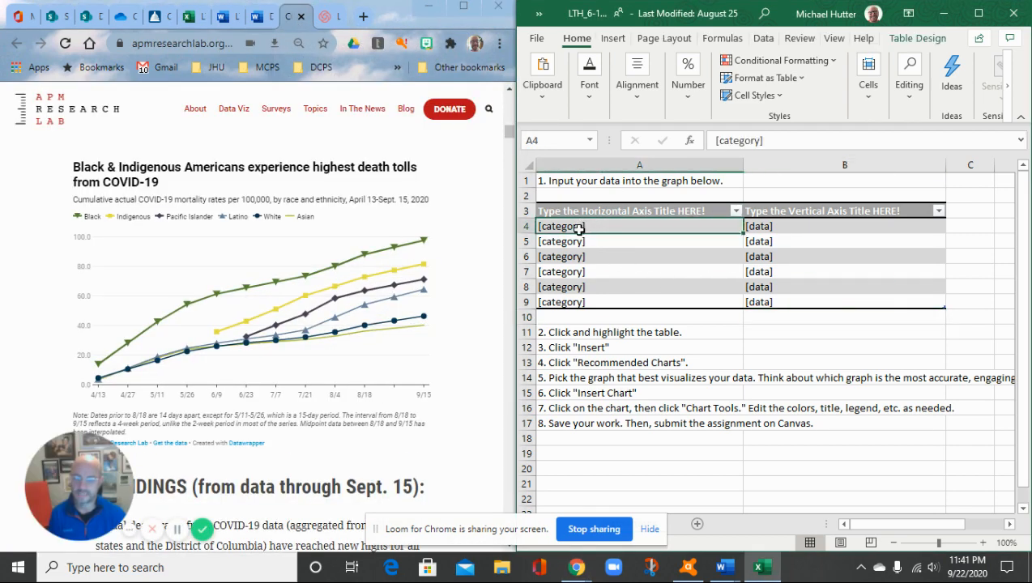
left_click(585, 256)
left_click(596, 290)
left_click(581, 260)
left_click(570, 229)
- Replace the horizontal axis title placeholder in cell A3 with "Race/Ethnicity"
left_click(577, 212)
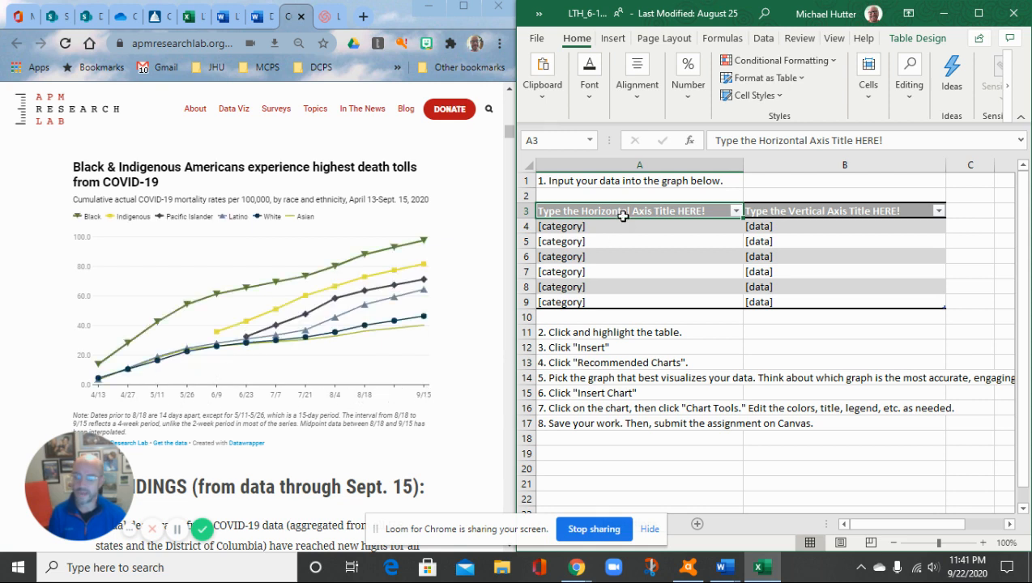
type("Ra")
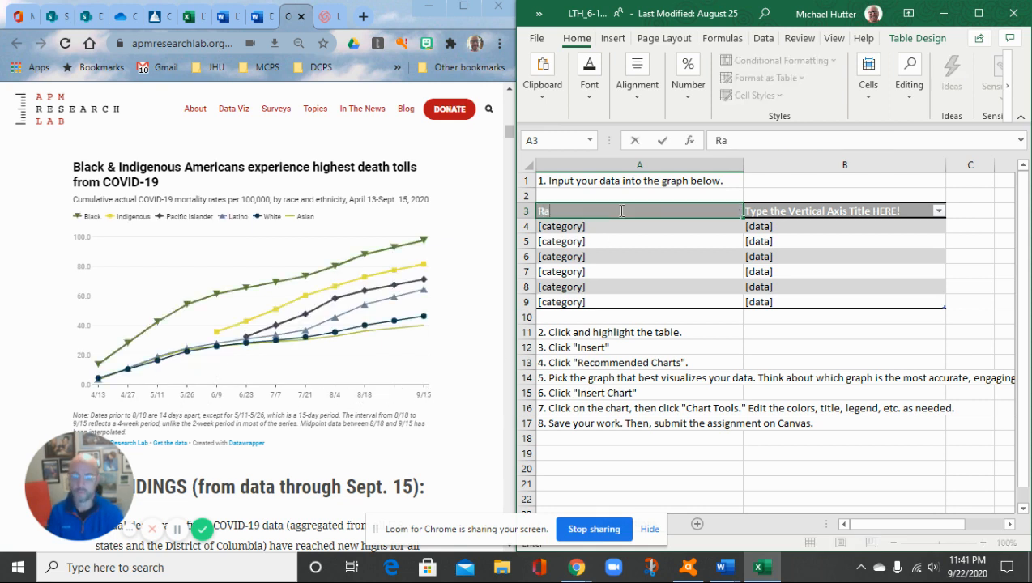
type("ce/Eth")
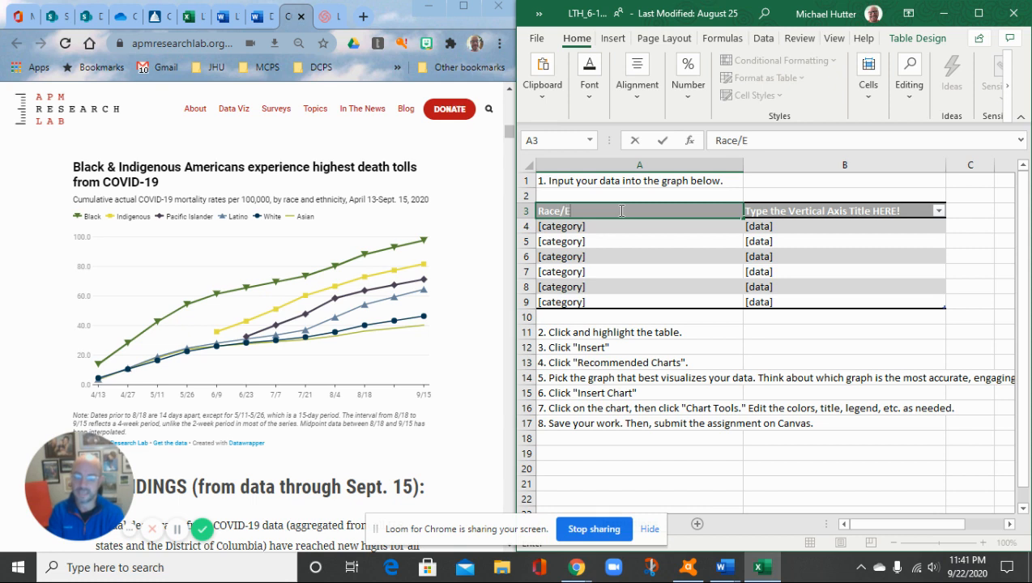
key("BackSpace")
key("BackSpace")
type("th")
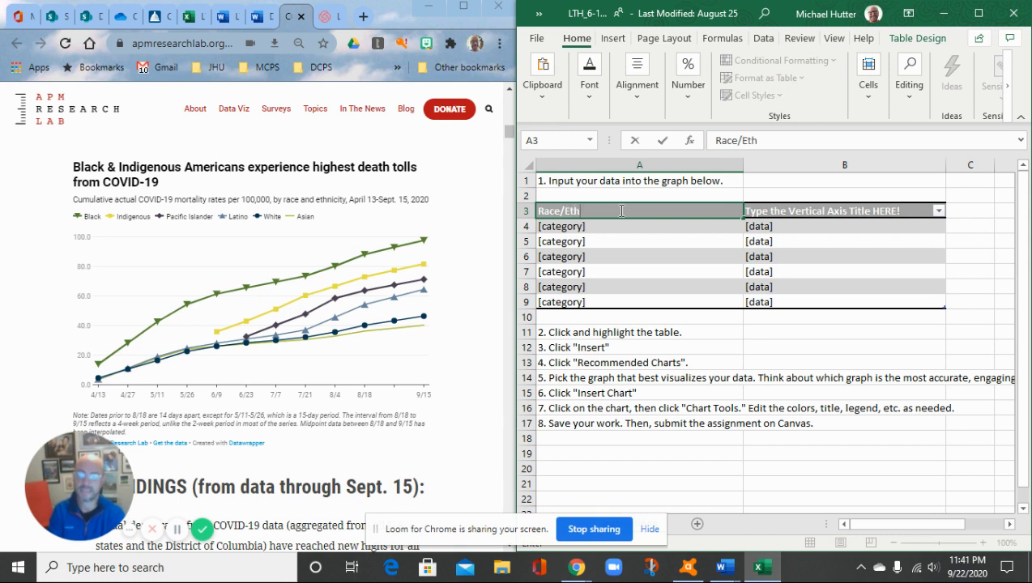
type("nicity")
key("Tab")
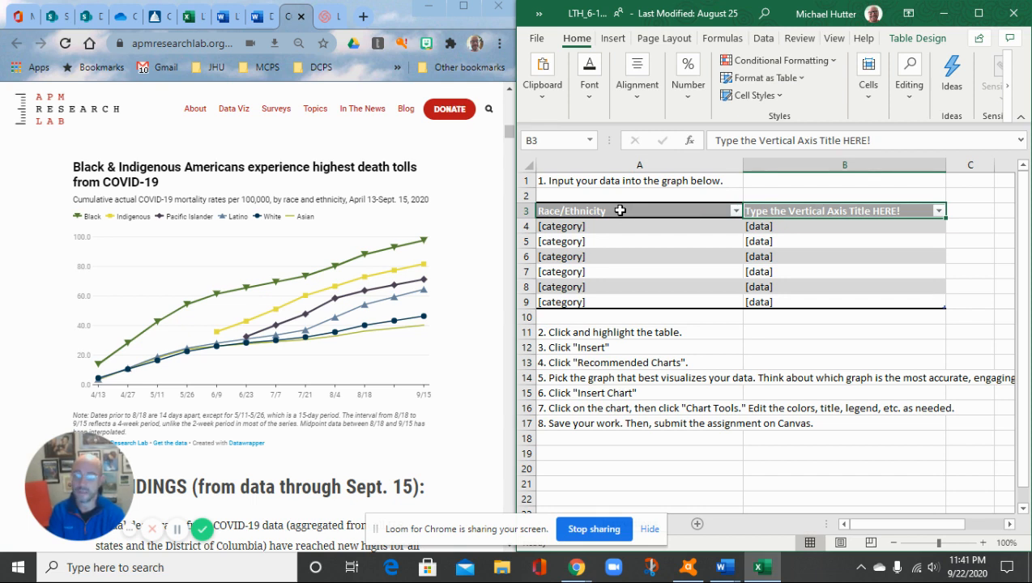
- Replace the vertical axis title placeholder in cell B3 with "Mortality Rates per 100,000"
type("Morta")
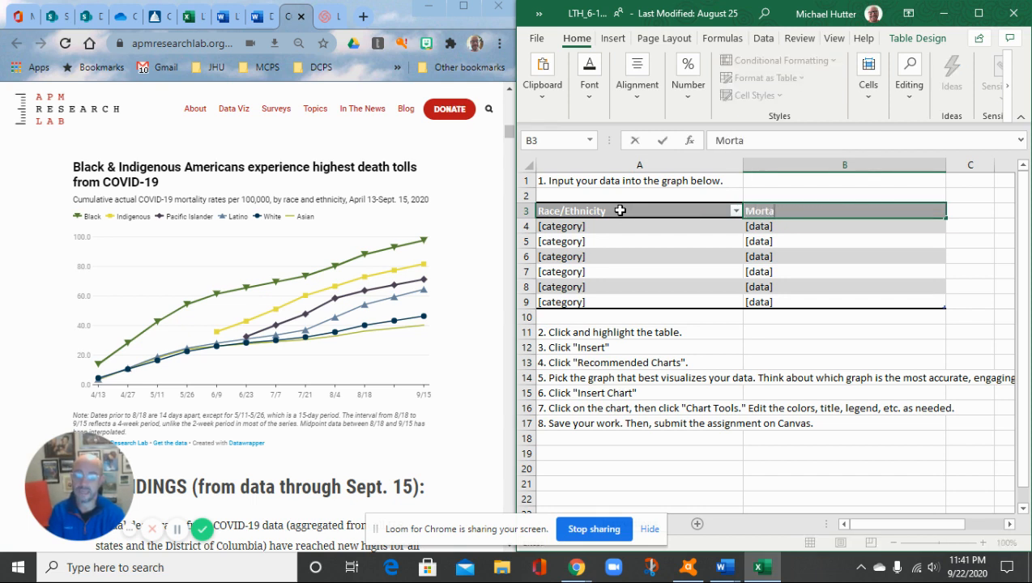
type("lity Rates")
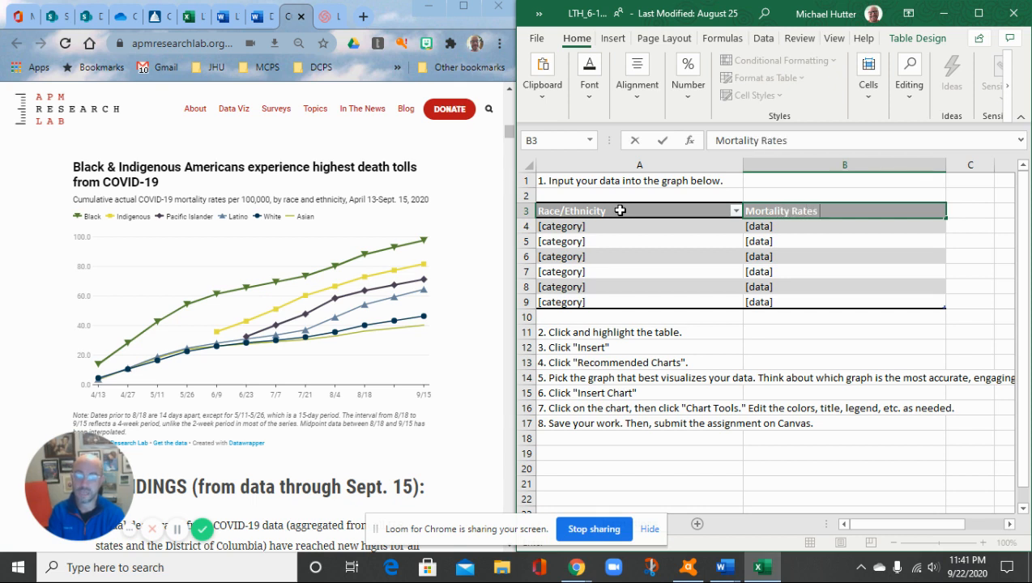
type(" per 100")
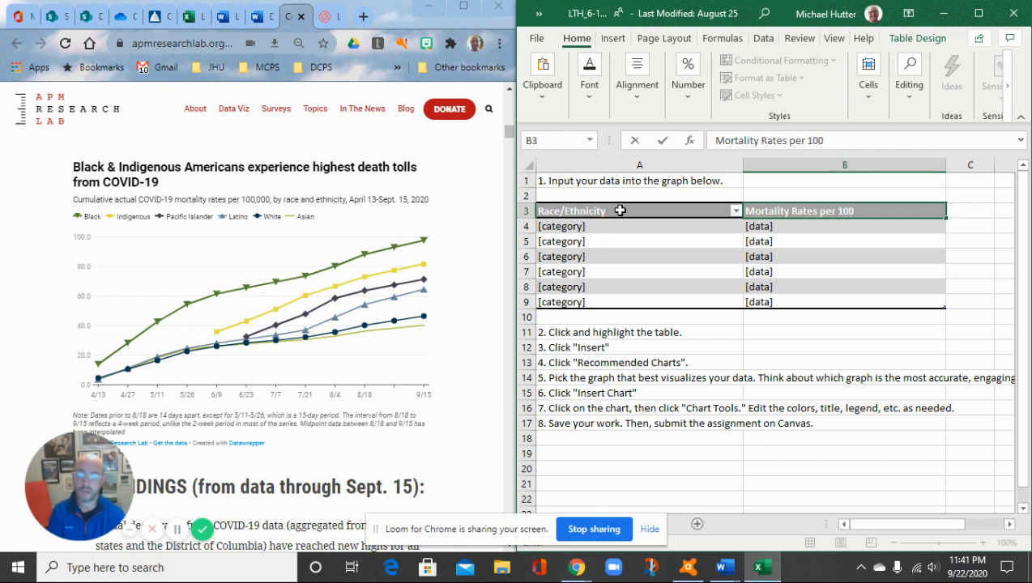
type(",000")
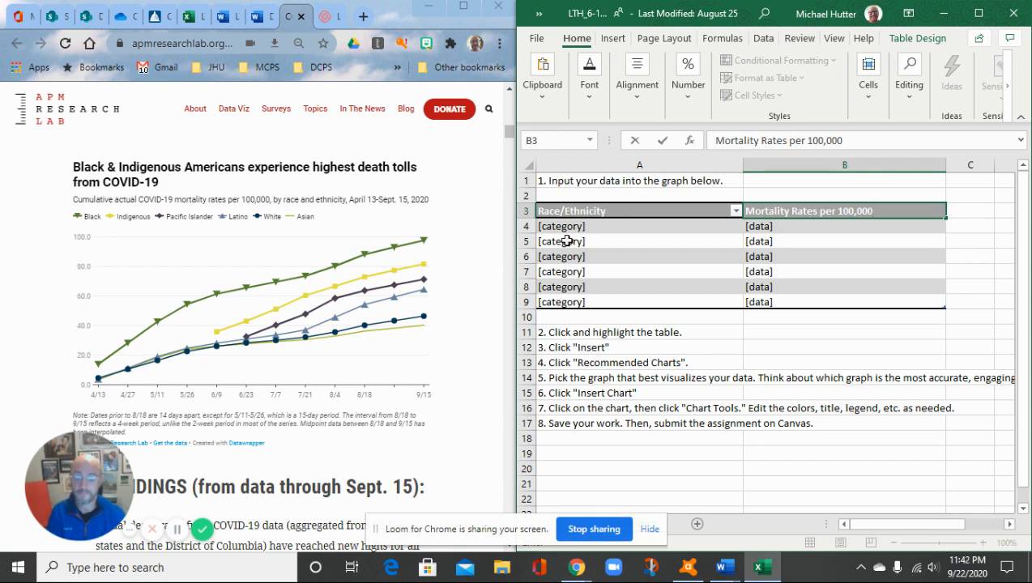
key("Return")
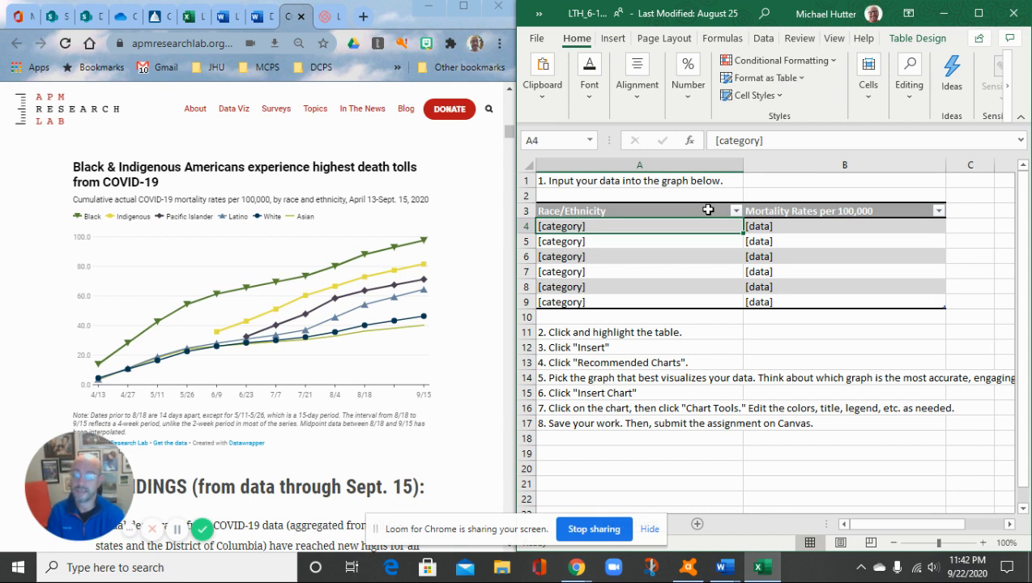
- Fill the first three category cells, A4 to A6, with Black, Indigenous and Pacific Islander
type("Black")
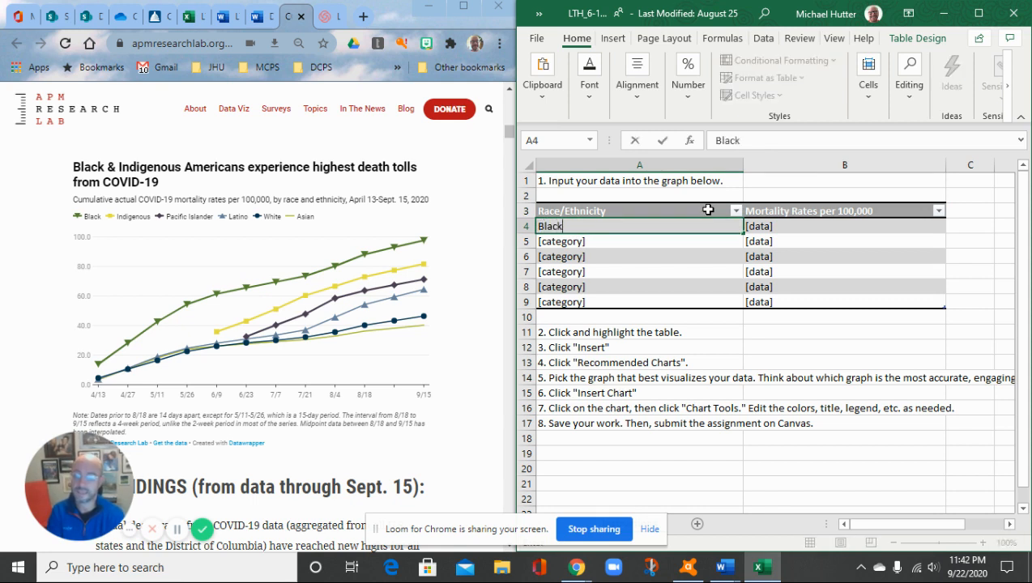
key("Return")
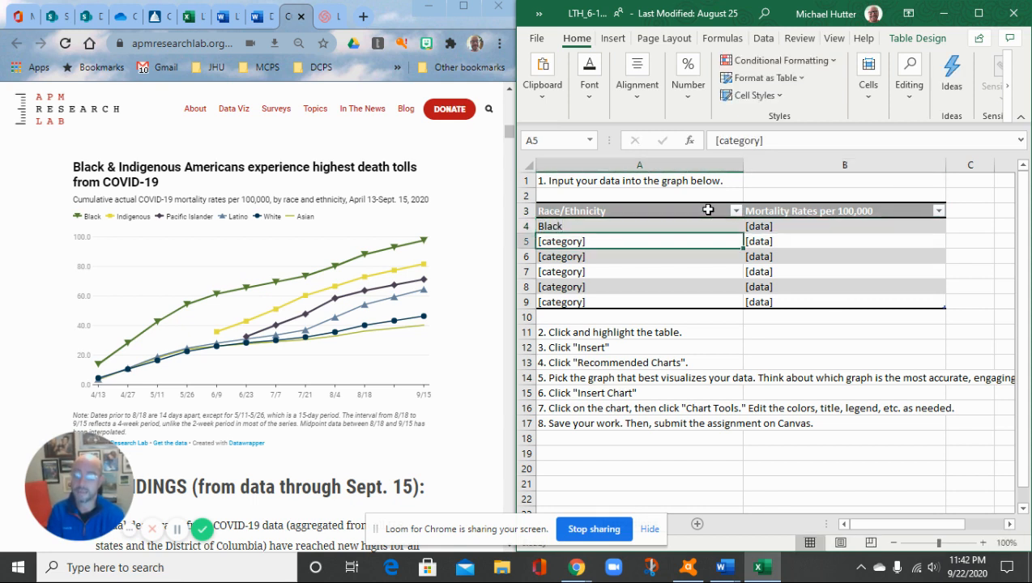
type("Indig")
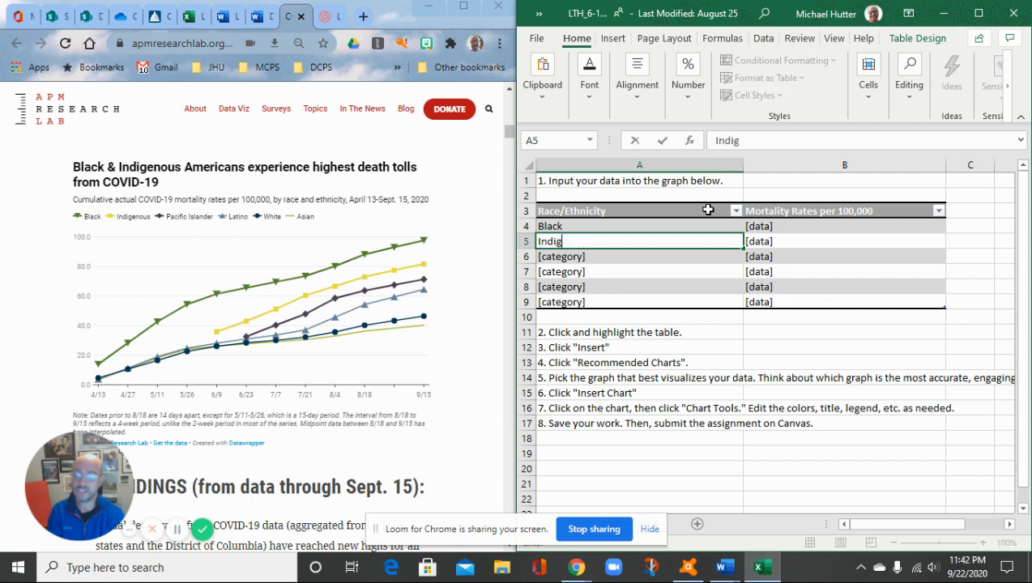
type("ienous")
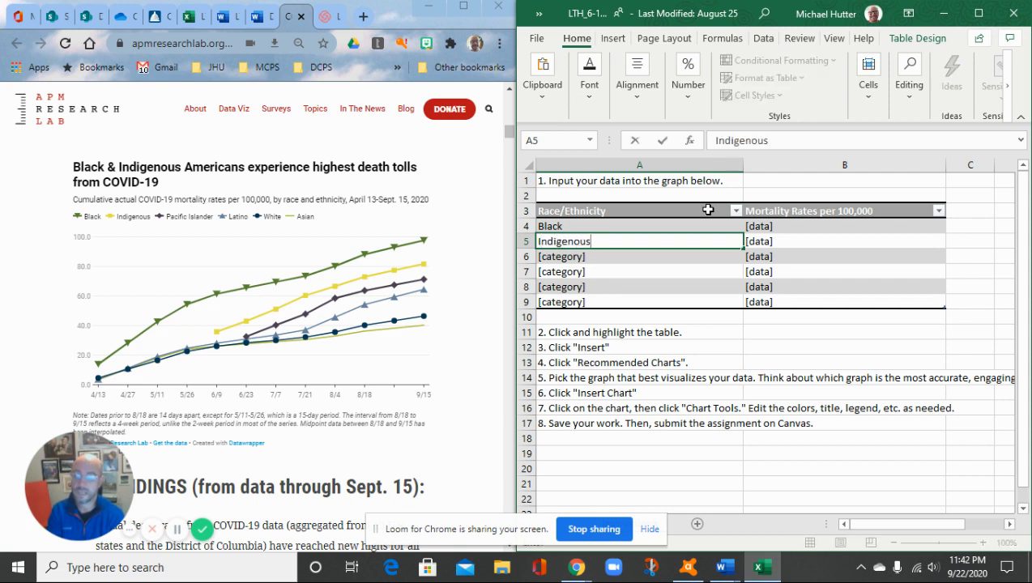
key("Return")
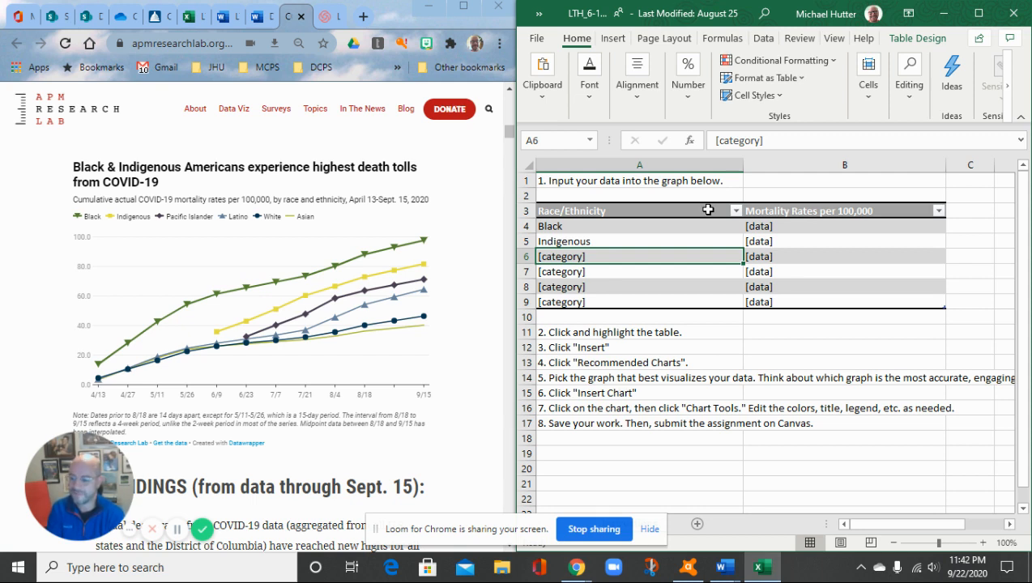
type("Pacific")
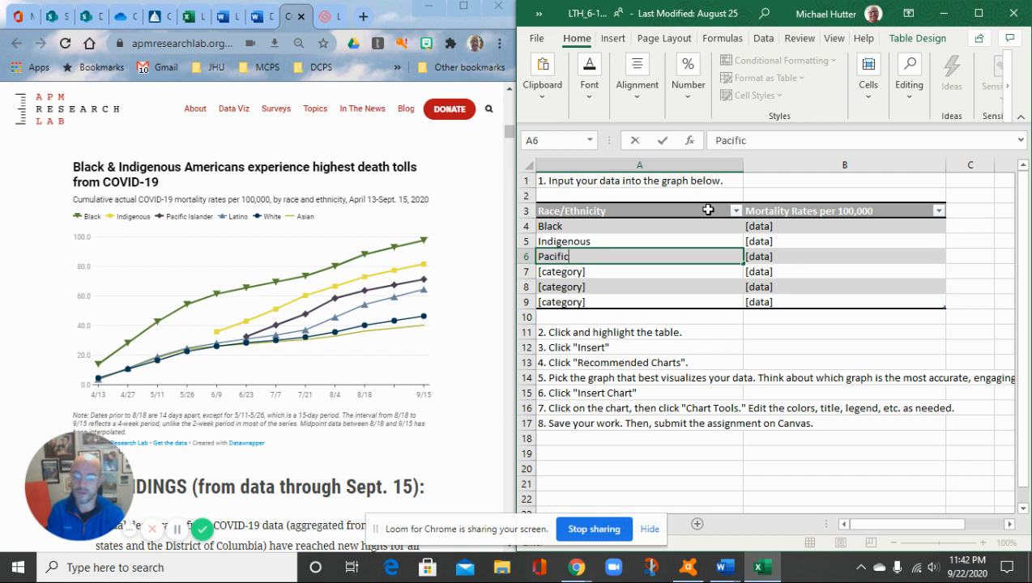
type(" Islander")
key("Return")
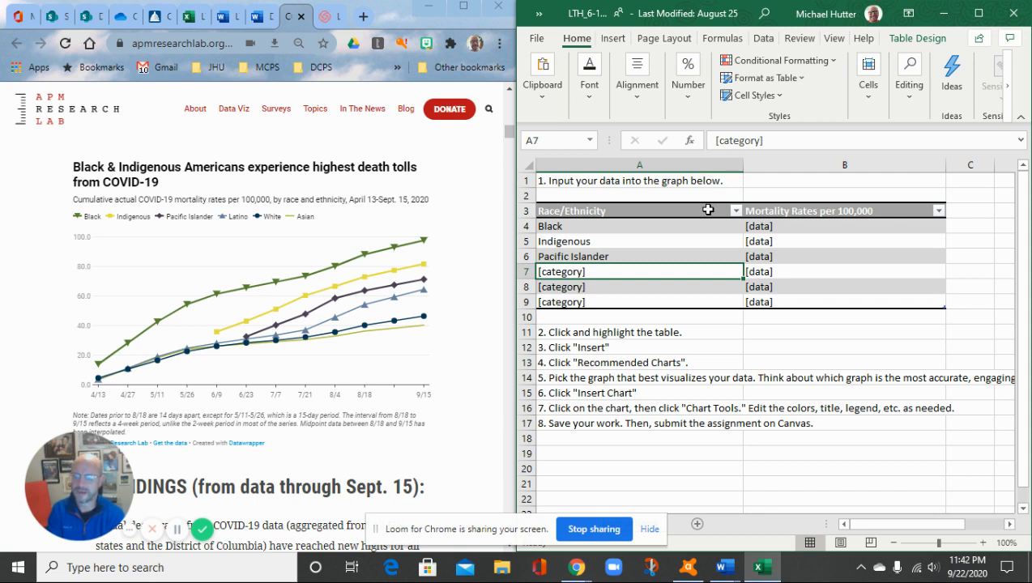
- Fill the remaining category cells, A7 to A9, with Latino, White and Asian
type("Lati")
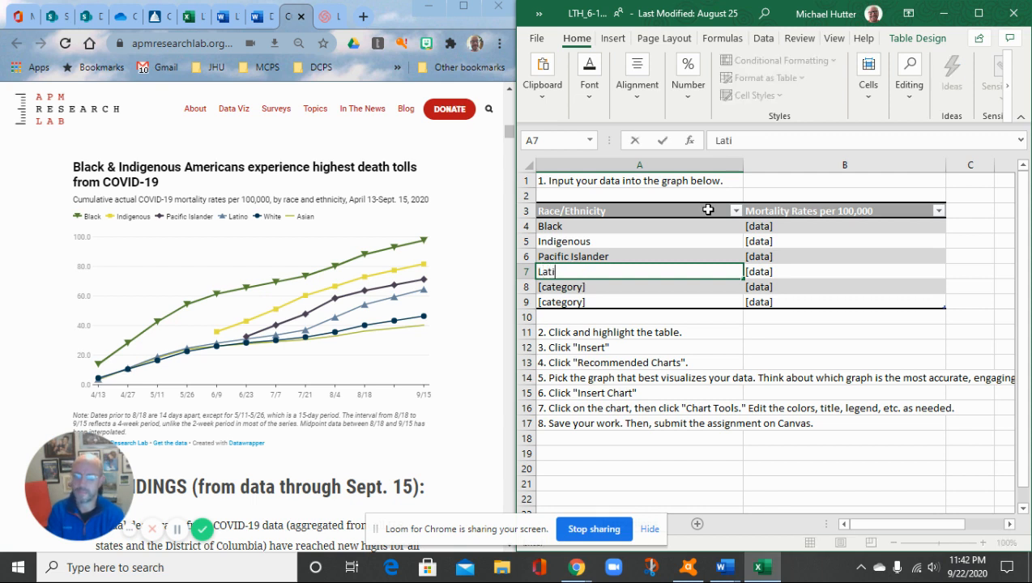
type("no")
key("Return")
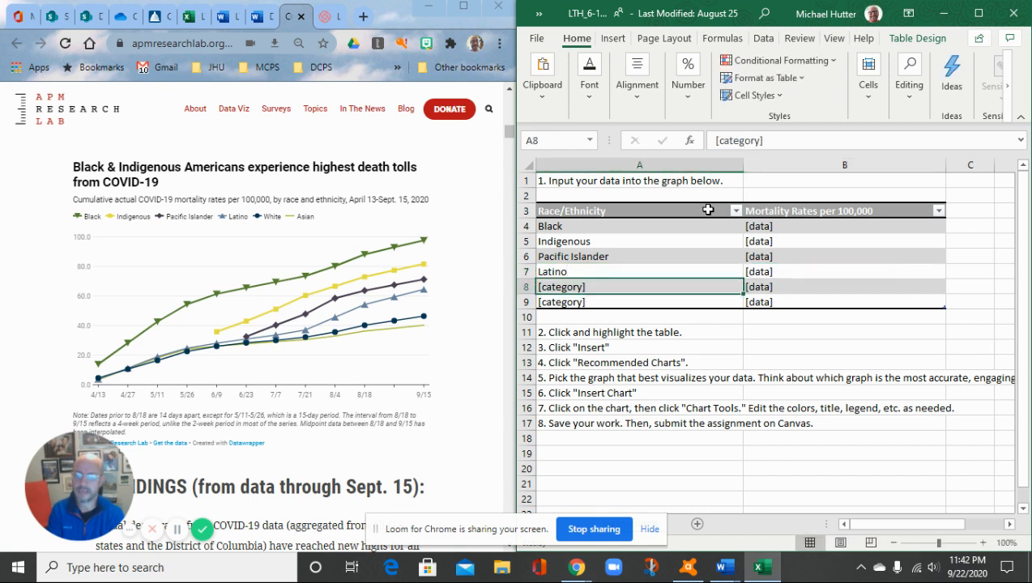
type("Wh")
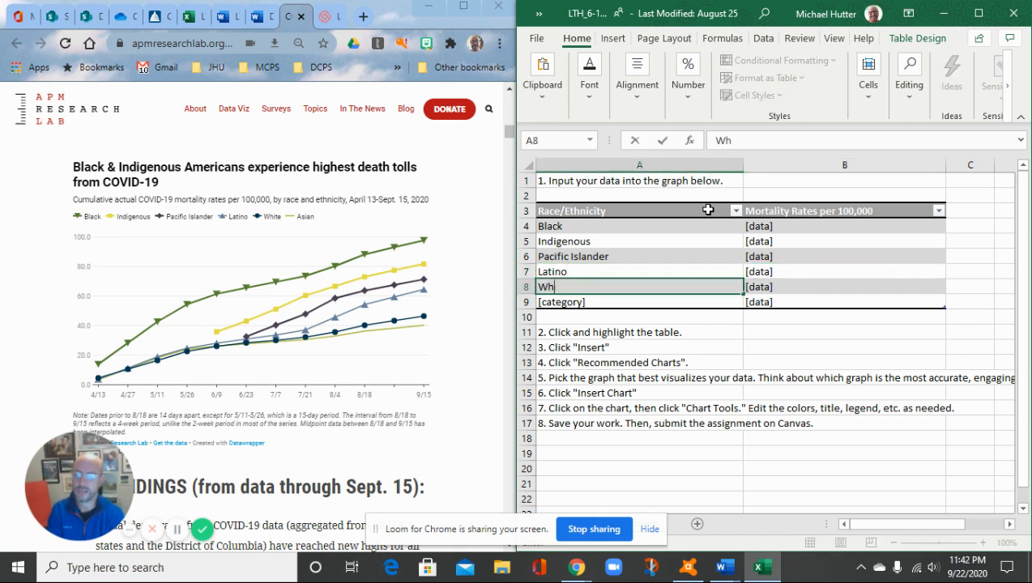
type("ite")
key("Return")
type("A")
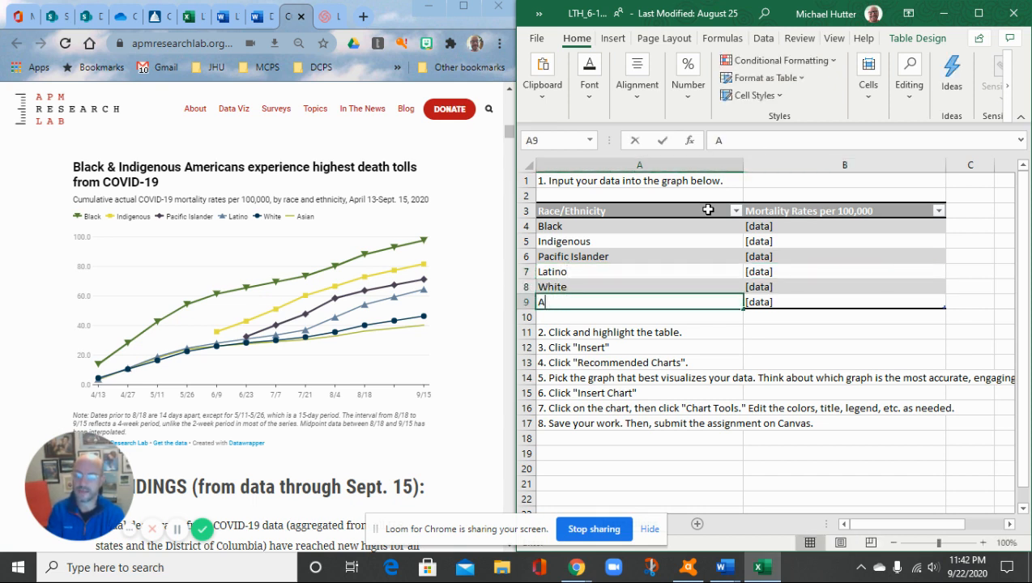
type("sian")
key("Tab")
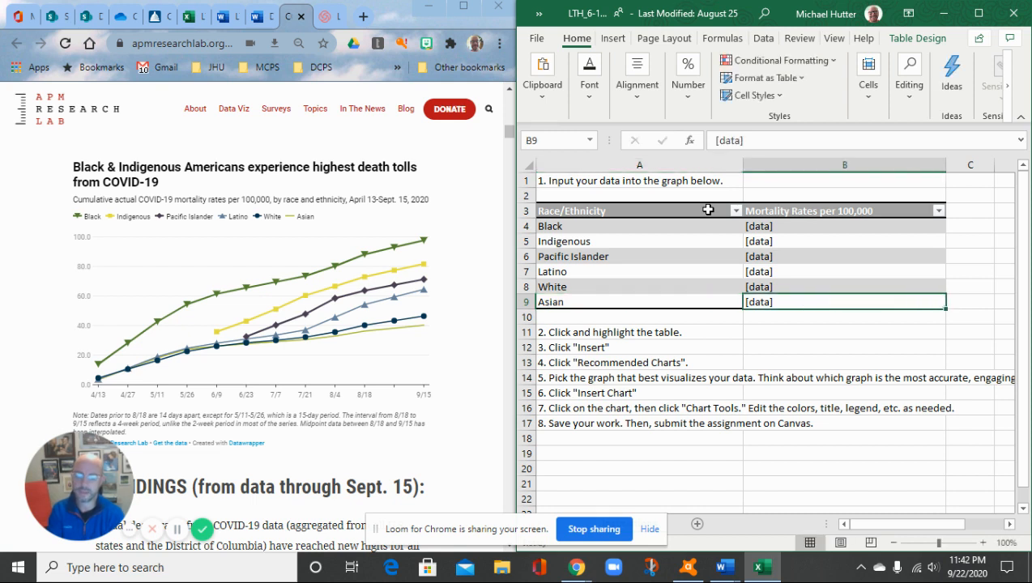
- Enter the mortality rates 98 for Black, 90 for Indigenous and 87 for Pacific Islander in cells B4 to B6
key("Up")
key("Up")
key("Up")
key("Up")
key("Up")
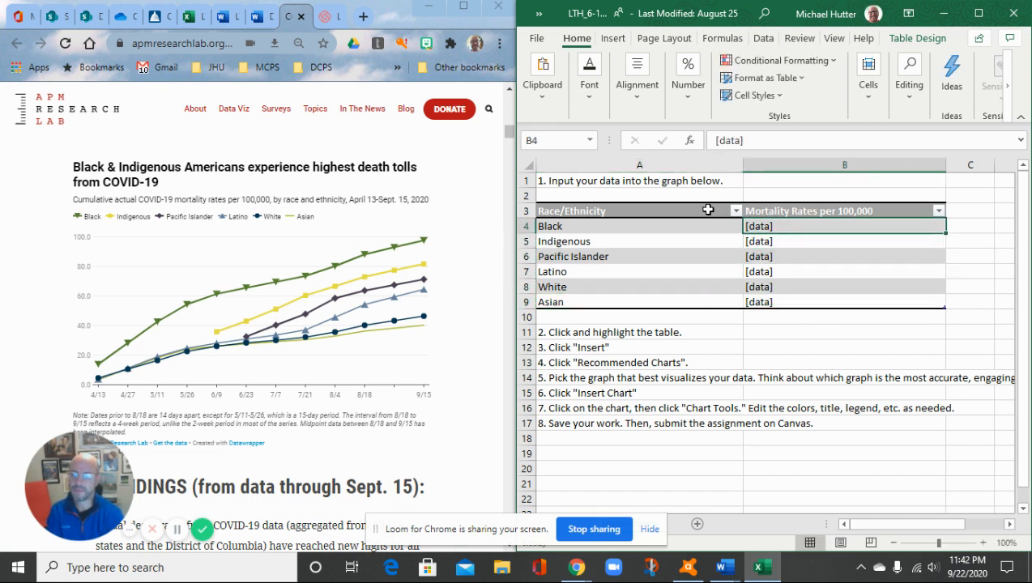
type("09")
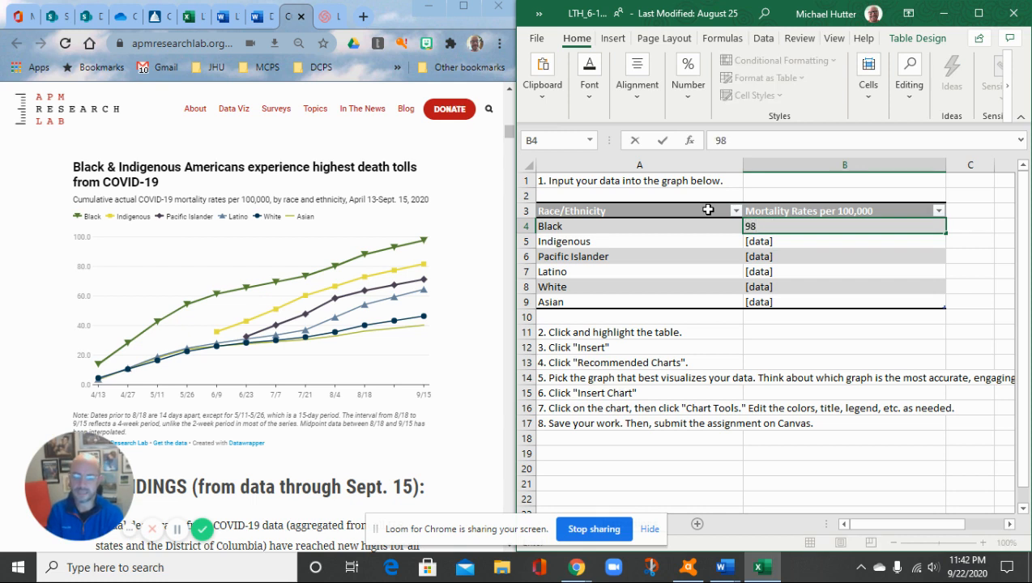
key("Return")
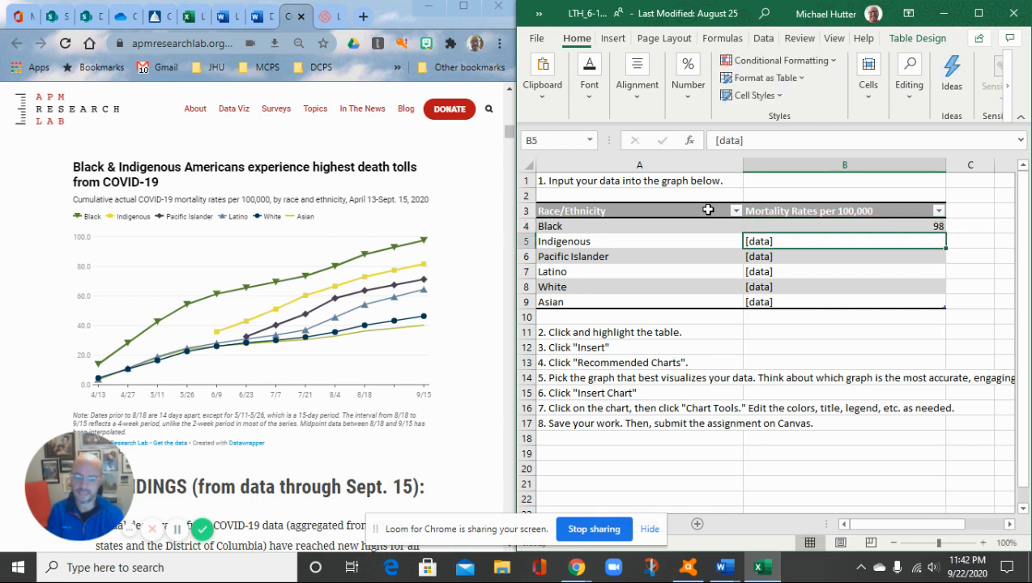
type("90")
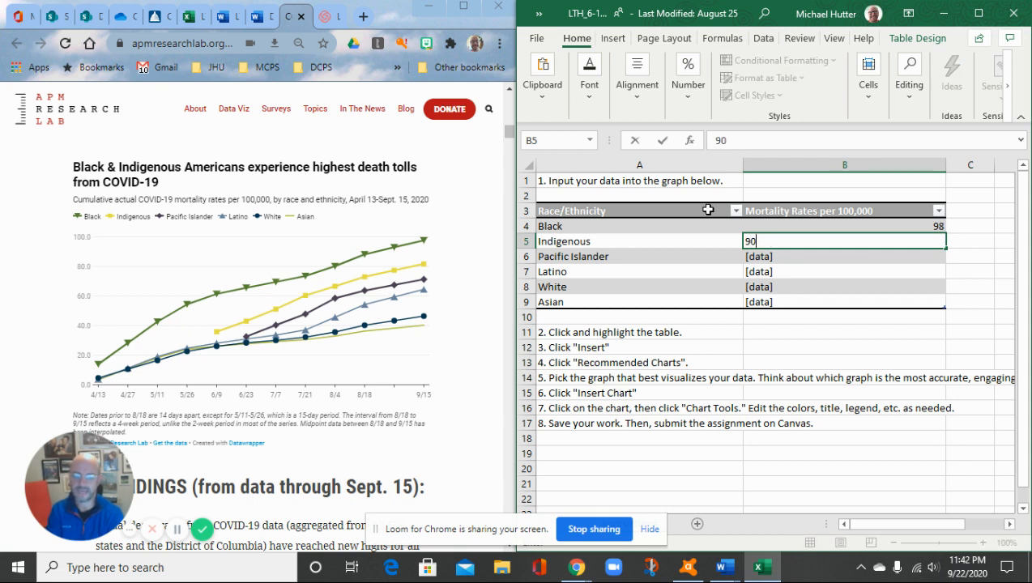
key("Return")
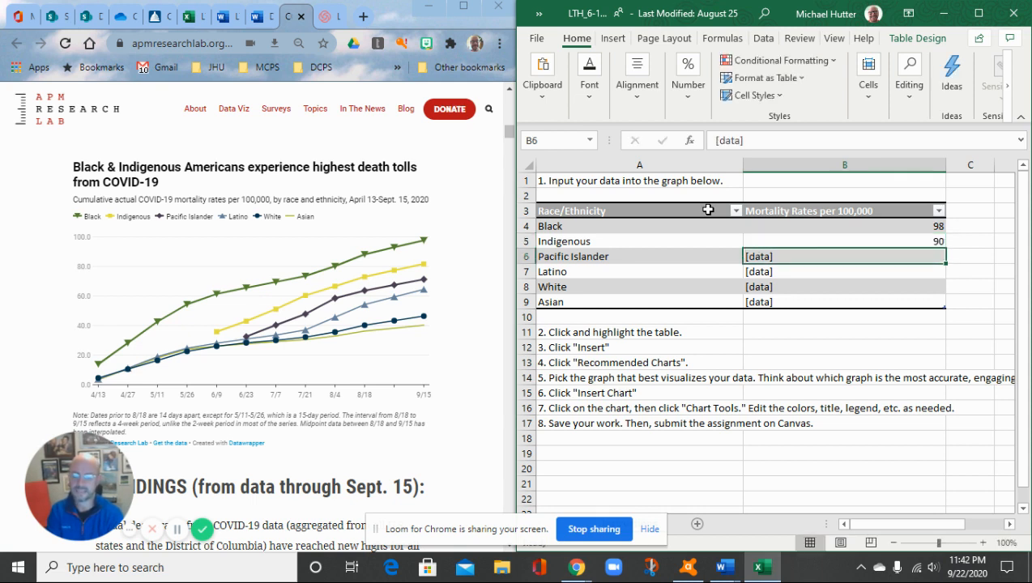
type("87")
key("Return")
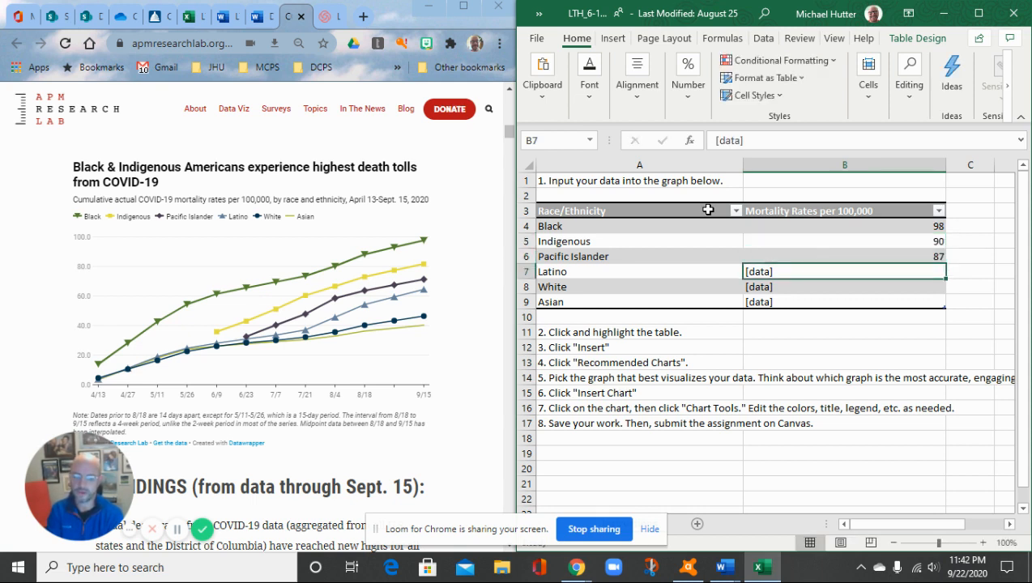
- Enter the mortality rates 70 for Latino, 46 for White and 40 for Asian in cells B7 to B9
type("70")
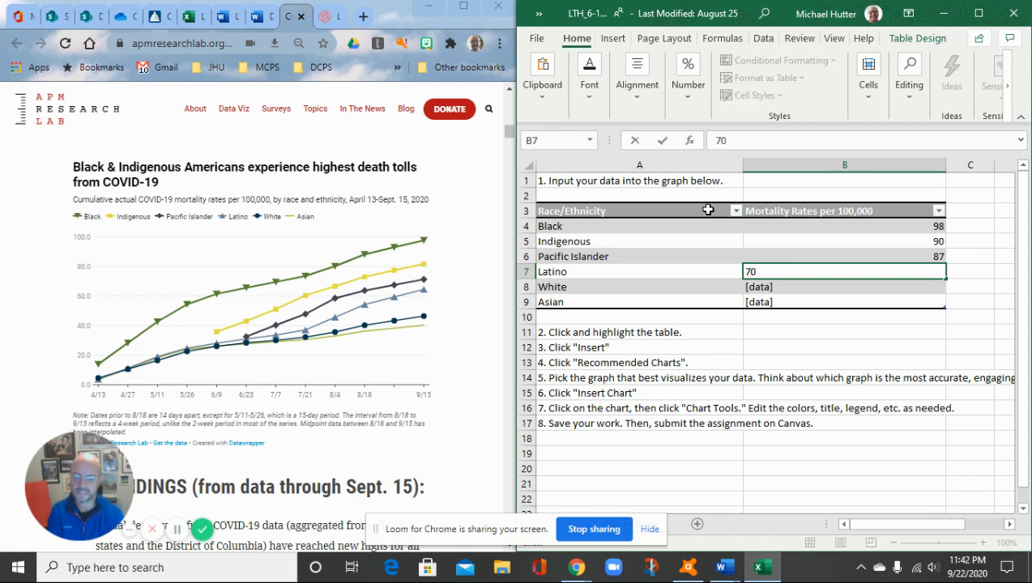
key("Return")
type("6")
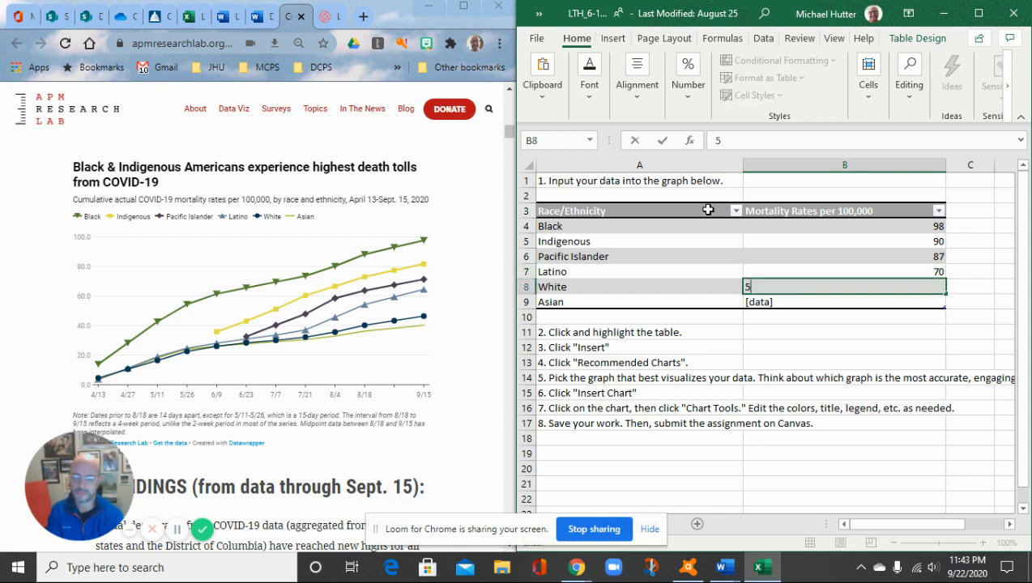
key("Return")
type("4")
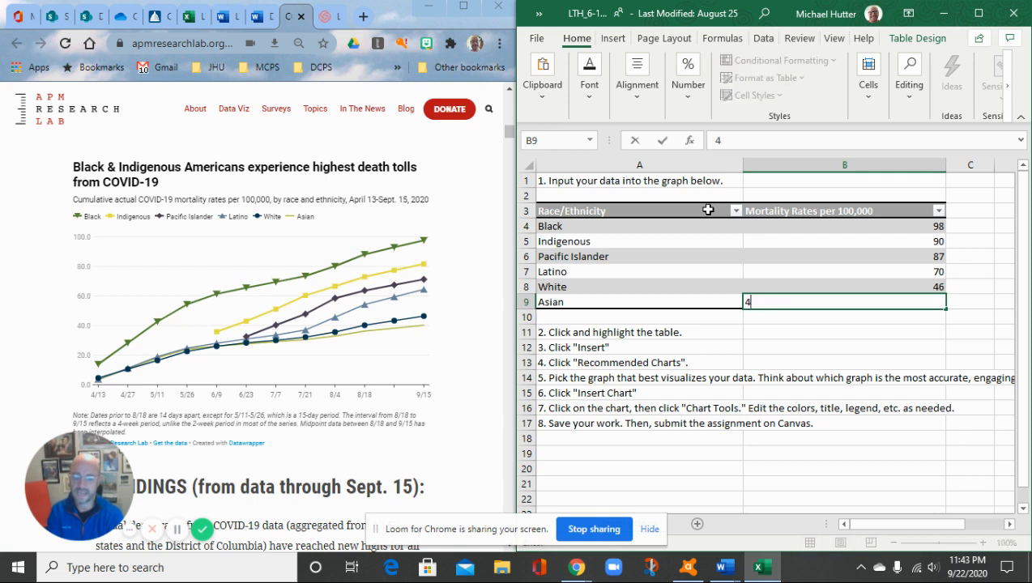
type("0")
key("Return")
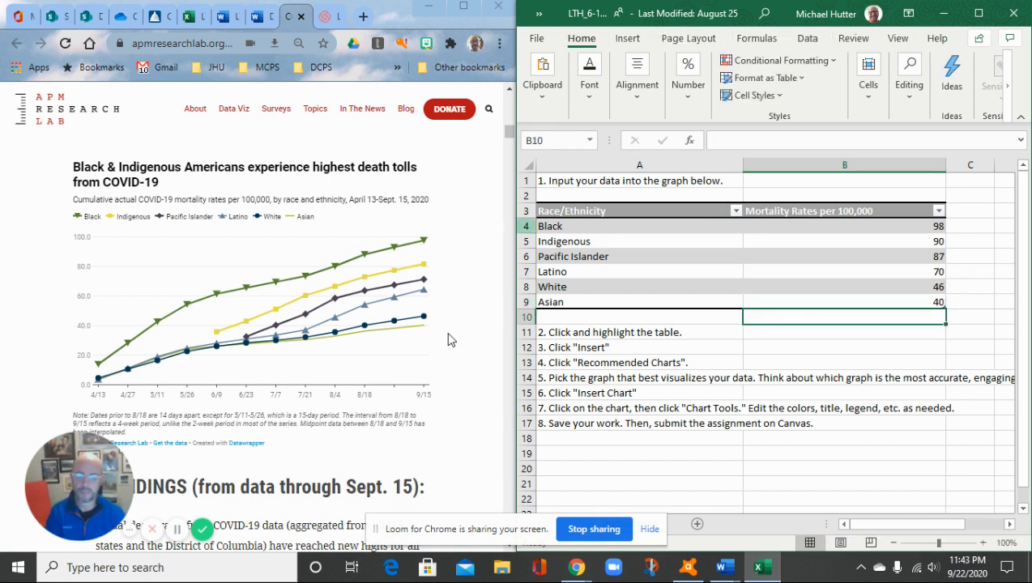
- Insert a clustered bar chart from the table range A3:B9, including the headers, and review its data source
left_click(672, 252)
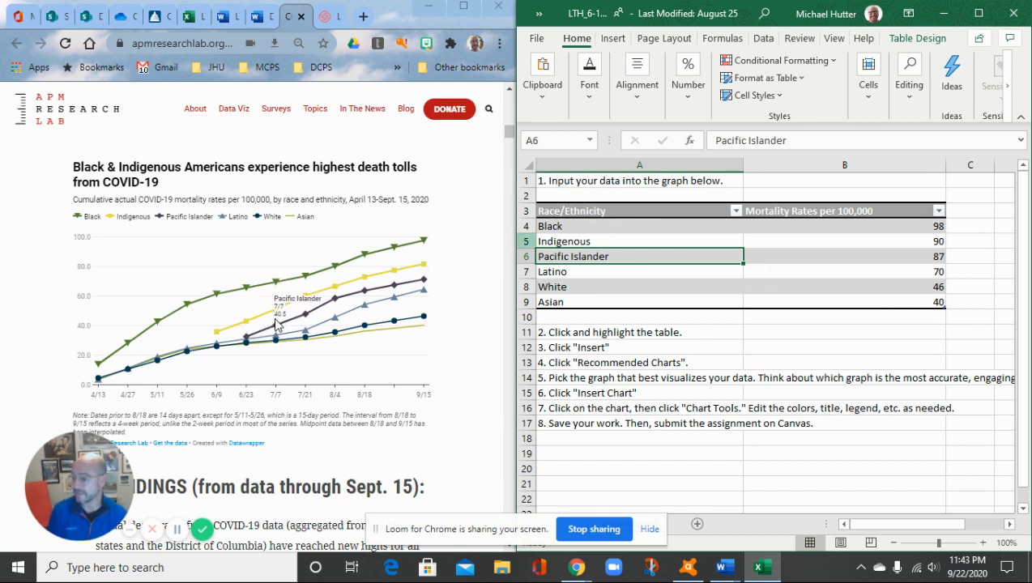
left_click(578, 211)
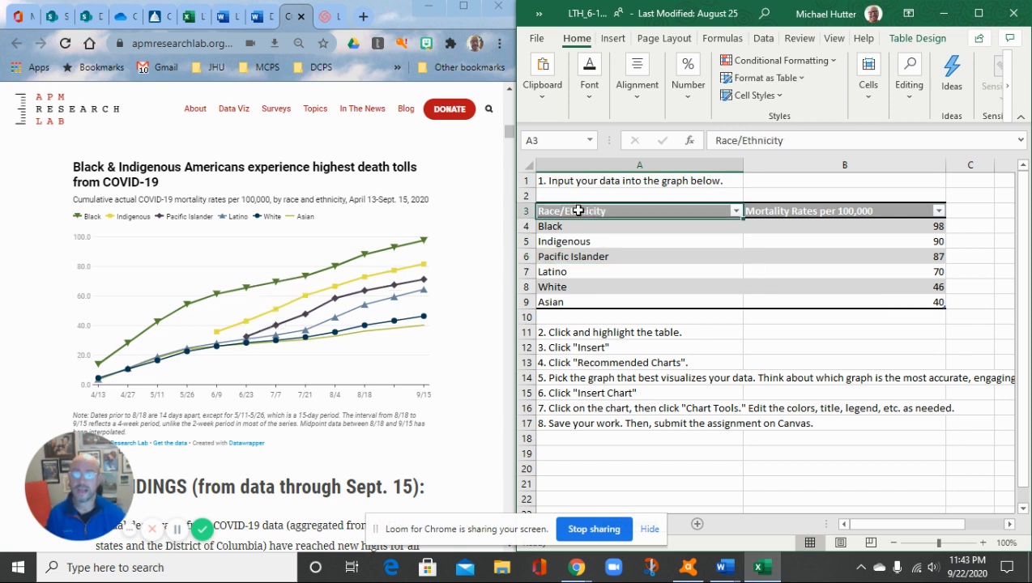
left_click_drag(575, 212, 802, 303)
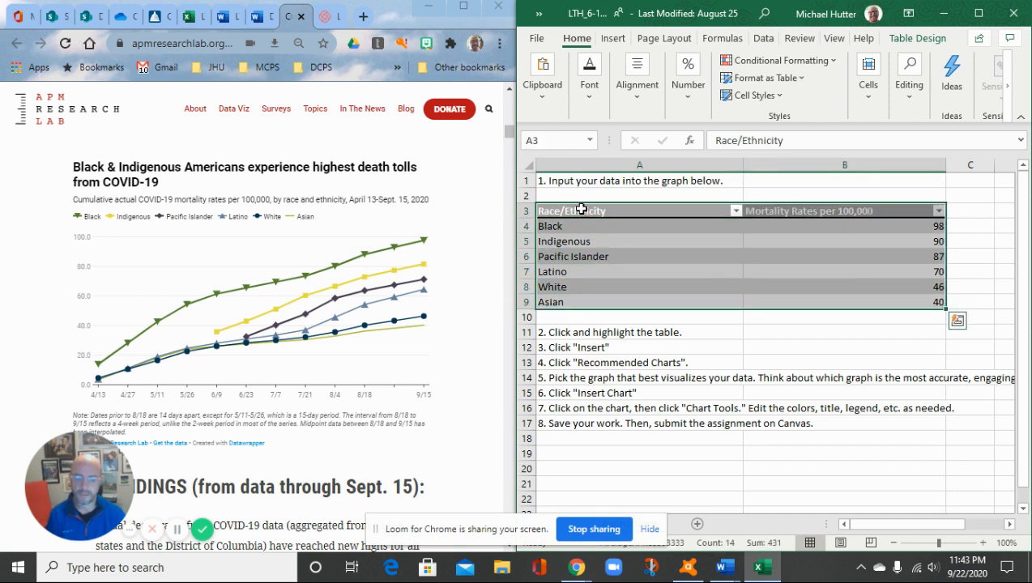
left_click_drag(580, 209, 832, 298)
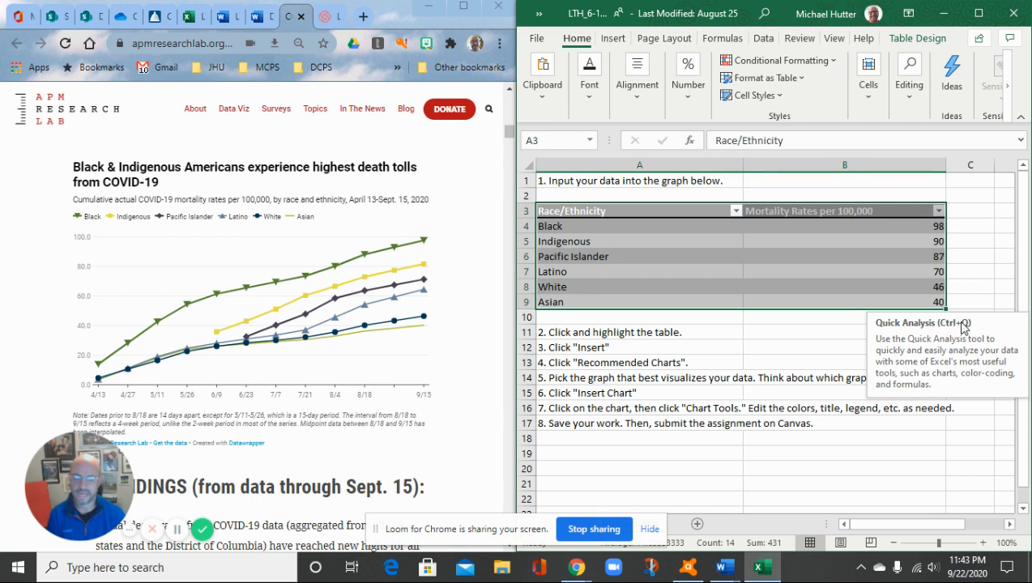
left_click(958, 321)
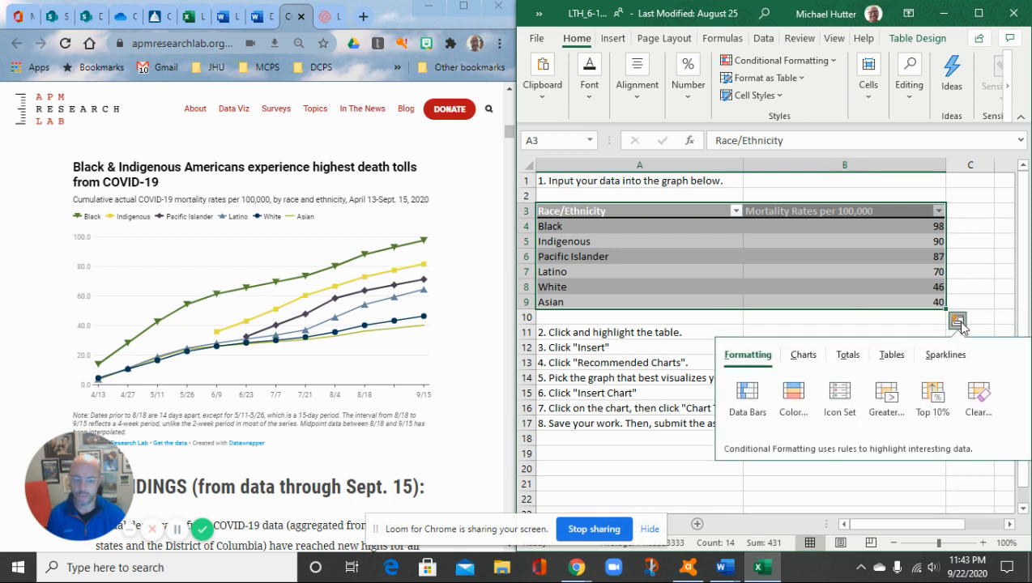
left_click(804, 360)
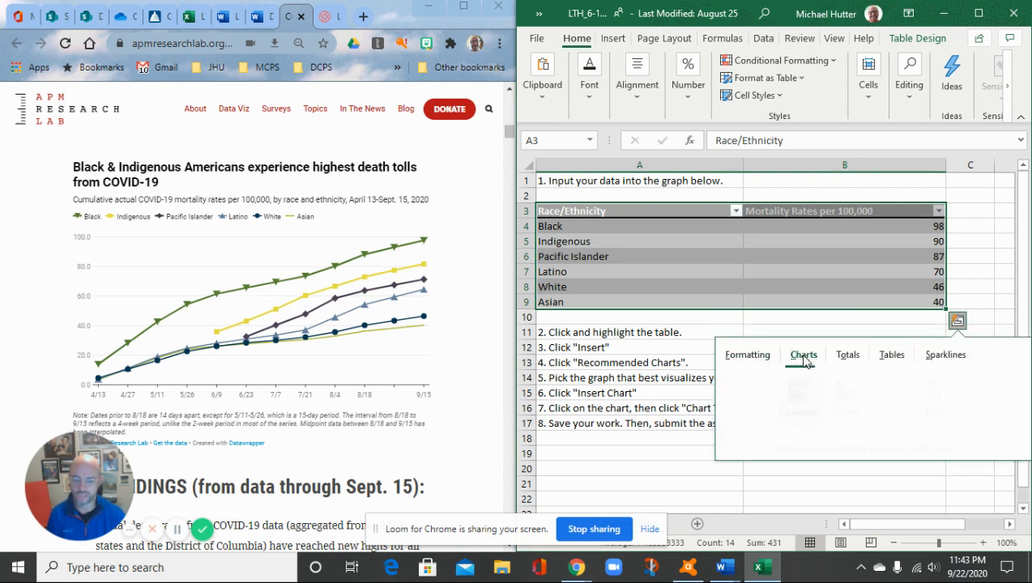
left_click(766, 395)
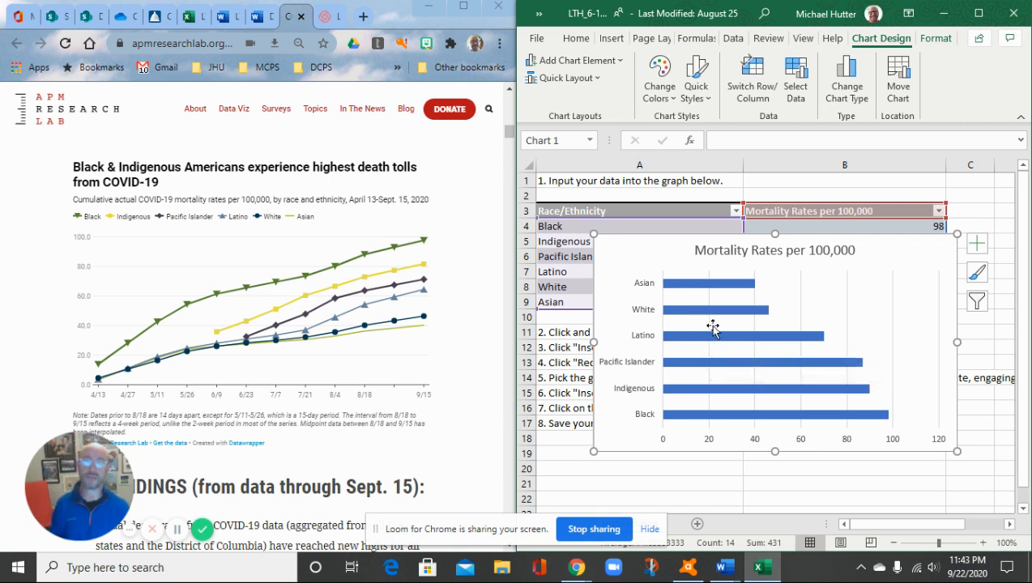
left_click(792, 90)
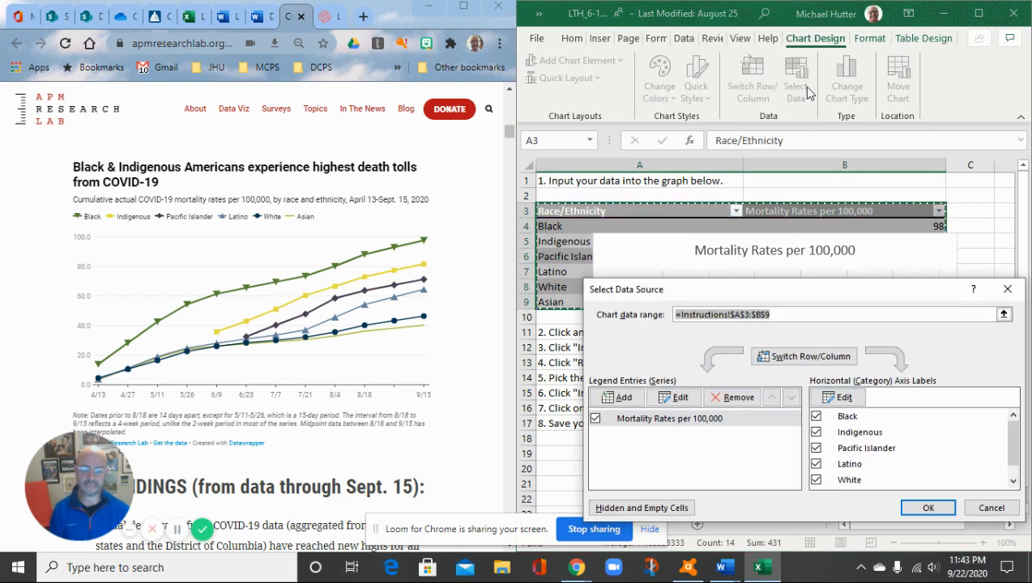
left_click(1007, 290)
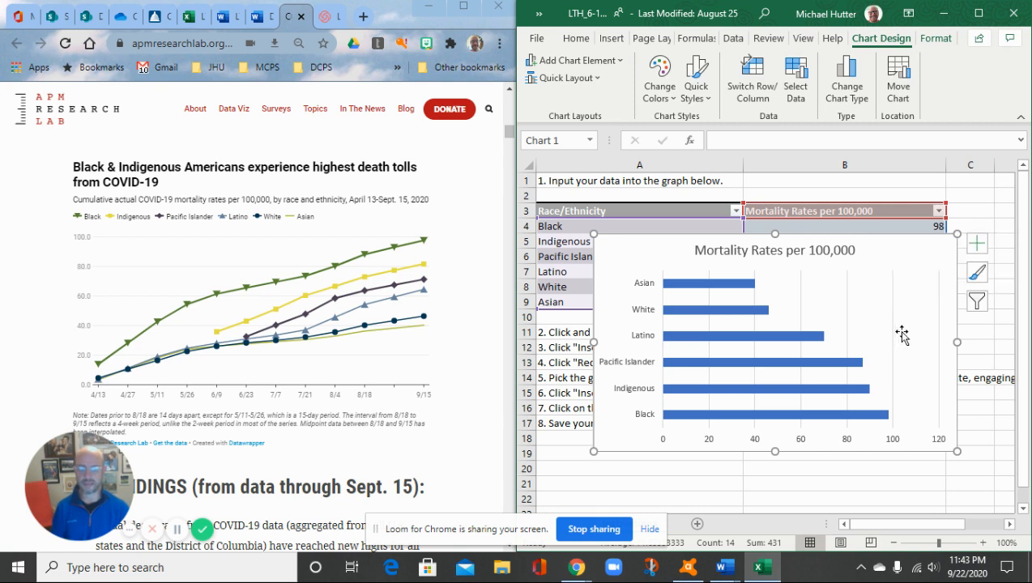
- Toggle the bar chart's axes off and back on, and add axis titles to the chart
left_click(977, 244)
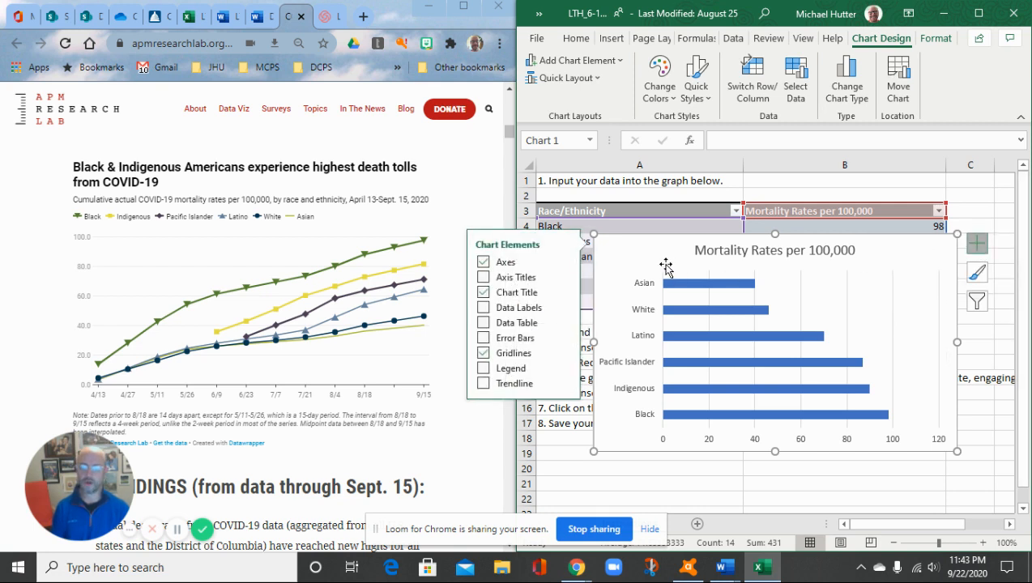
left_click(499, 274)
left_click(496, 275)
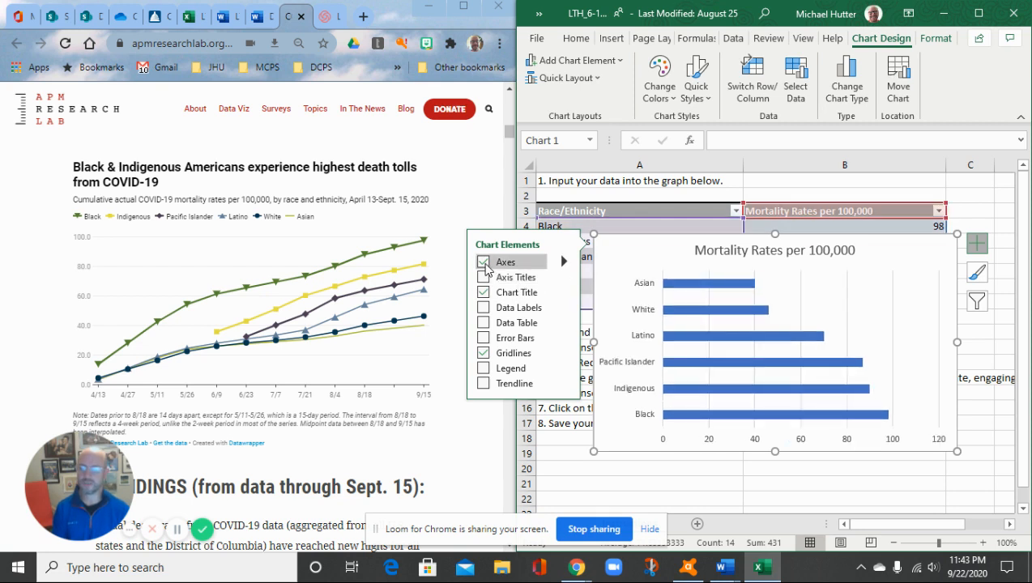
left_click(484, 263)
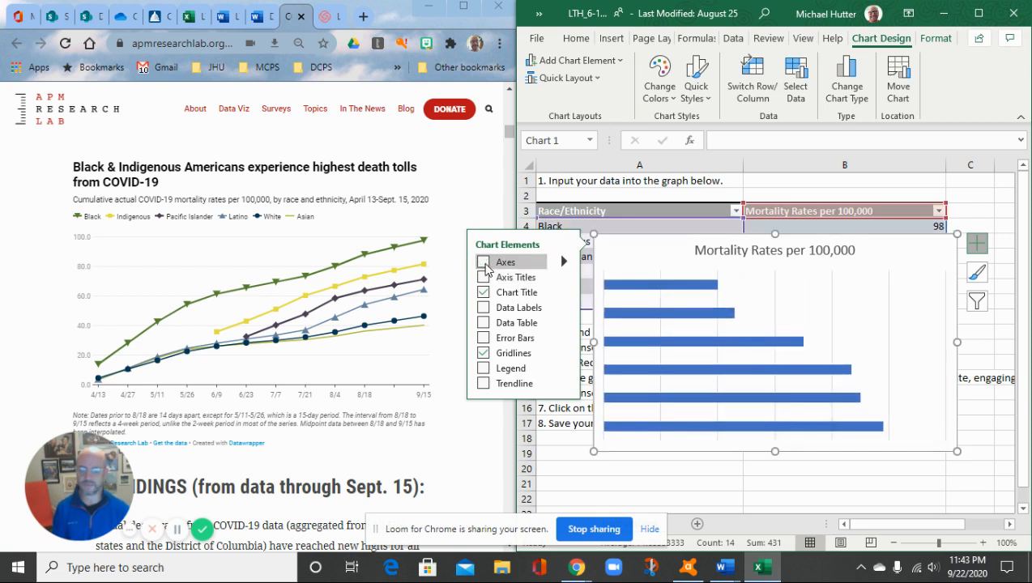
left_click(486, 264)
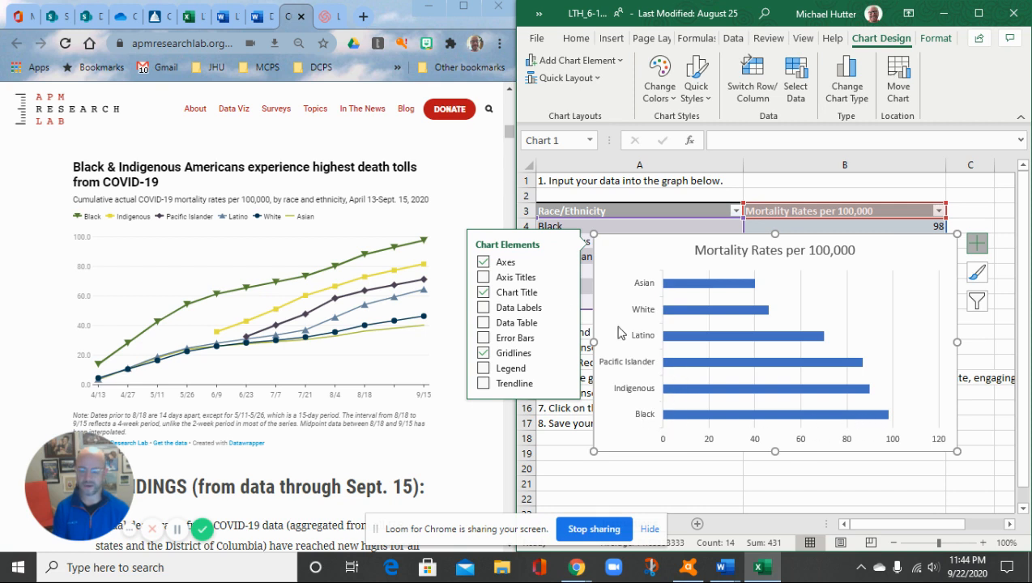
left_click(484, 279)
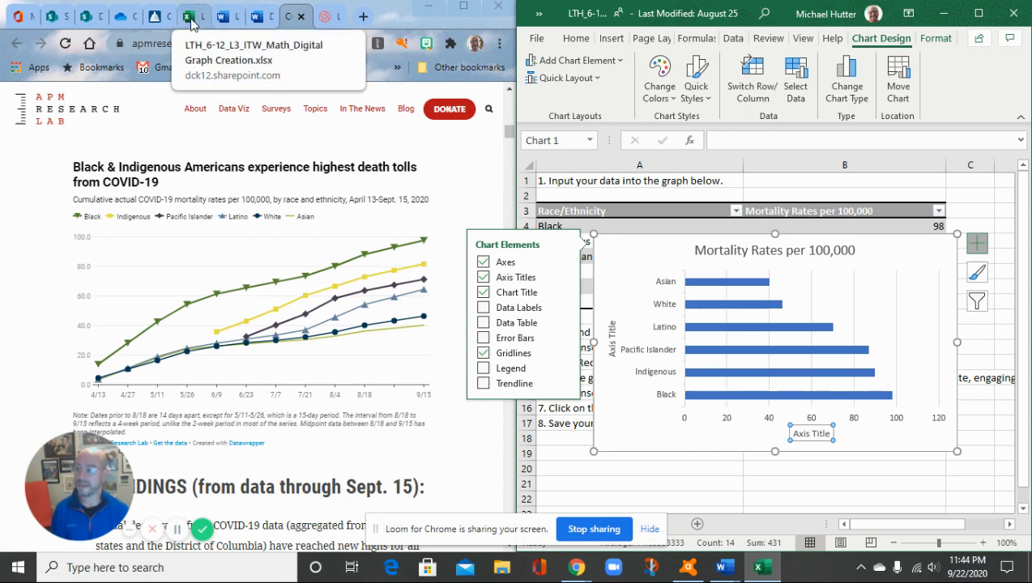
- Open the Checklist for Data Visualization from the assignment page and read its criteria against the chart
left_click(153, 25)
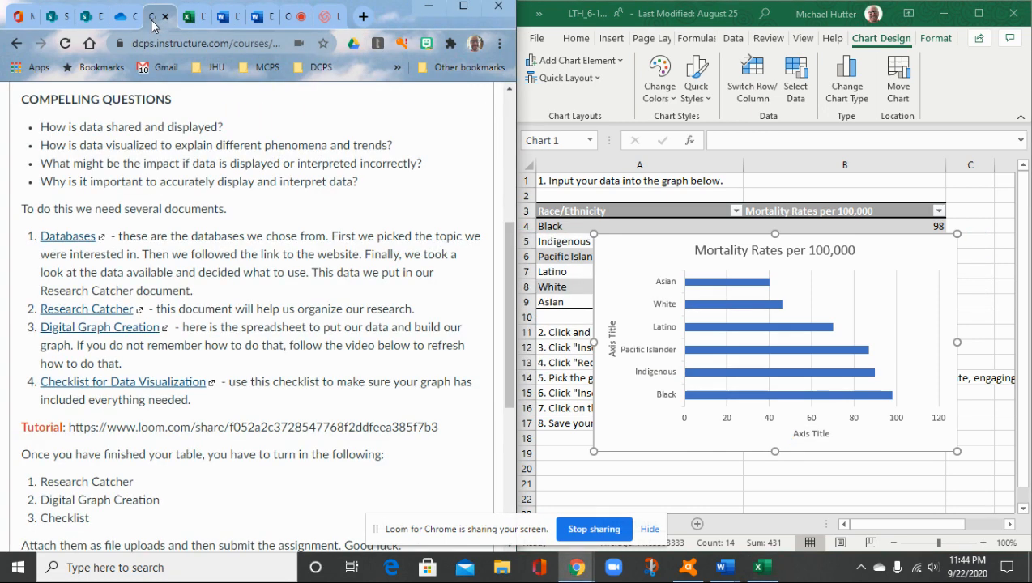
left_click(158, 384)
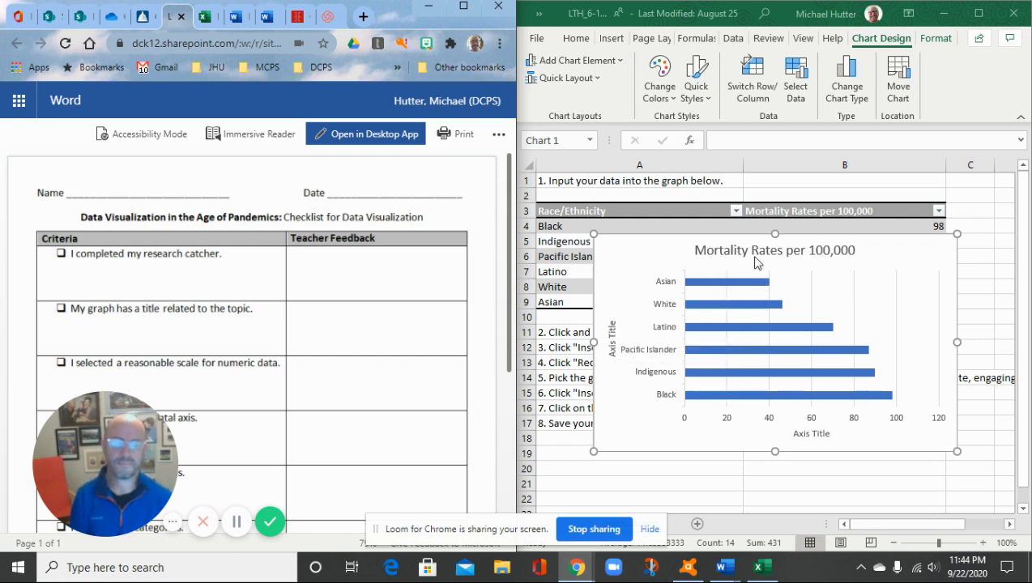
left_click(752, 254)
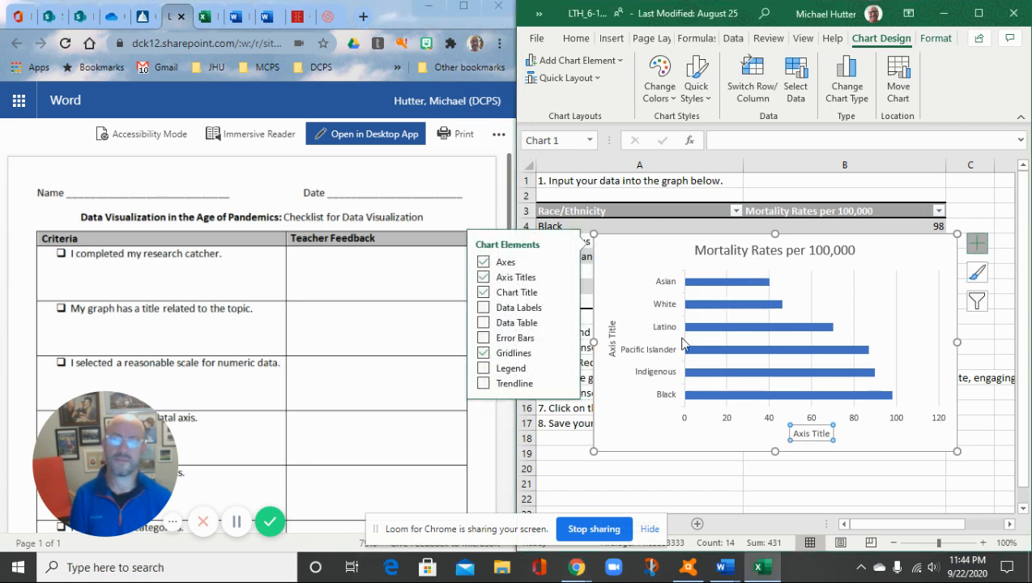
left_click(180, 330)
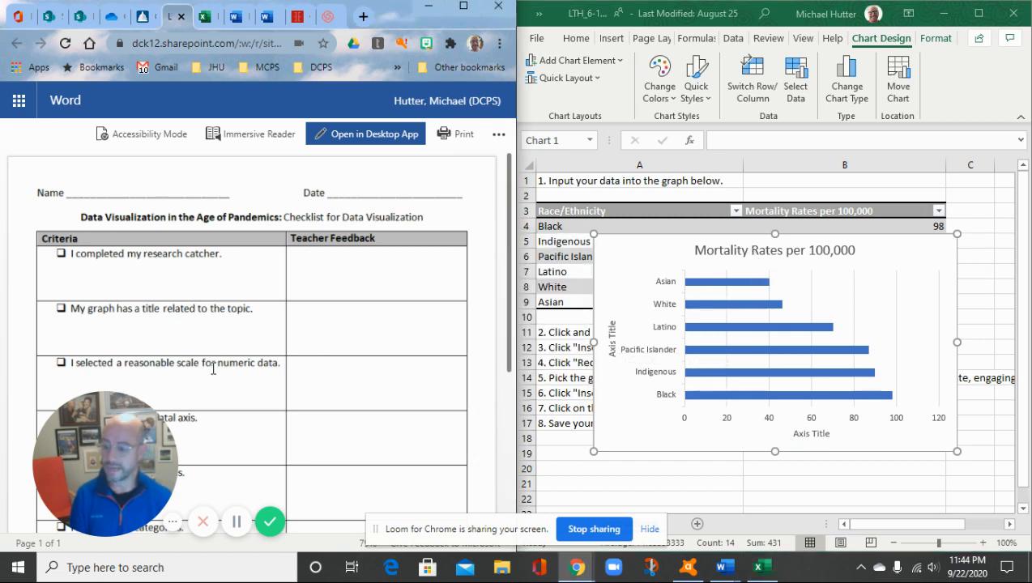
scroll(215, 369, "down", 1)
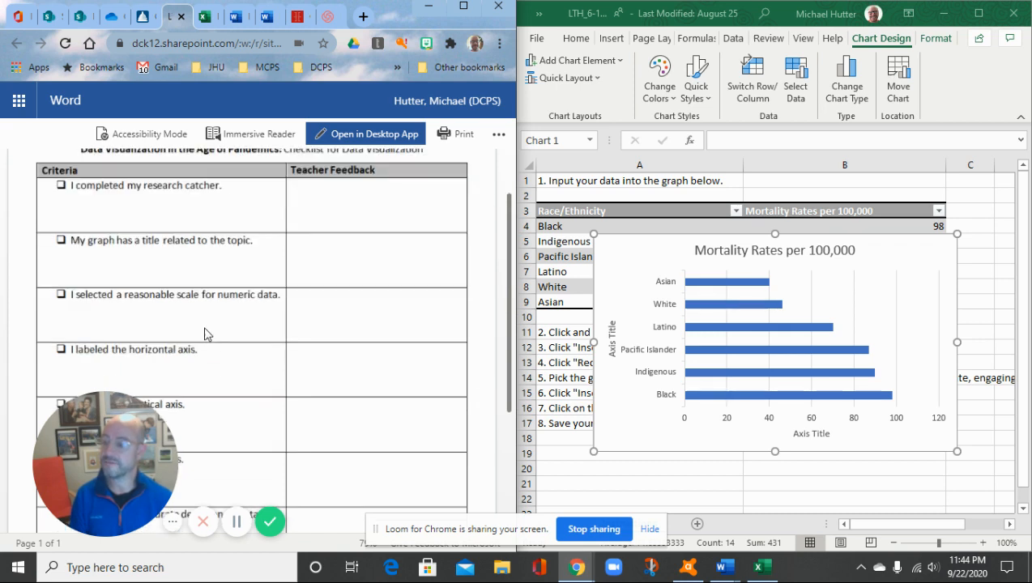
scroll(199, 328, "down", 1)
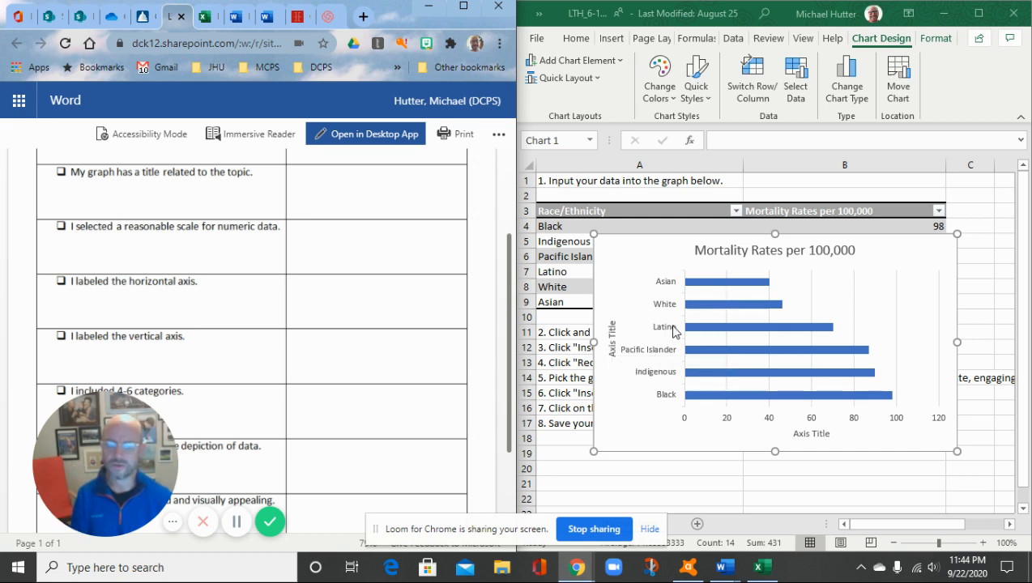
- Change the mortality rates chart from a bar chart to a single-series Clustered Column chart
mouse_move(794, 332)
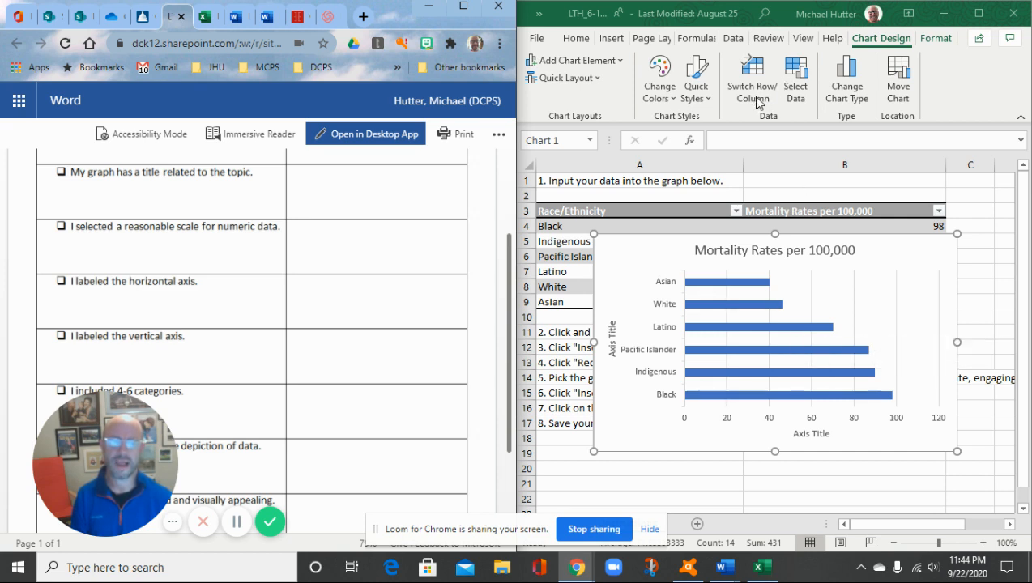
left_click(839, 98)
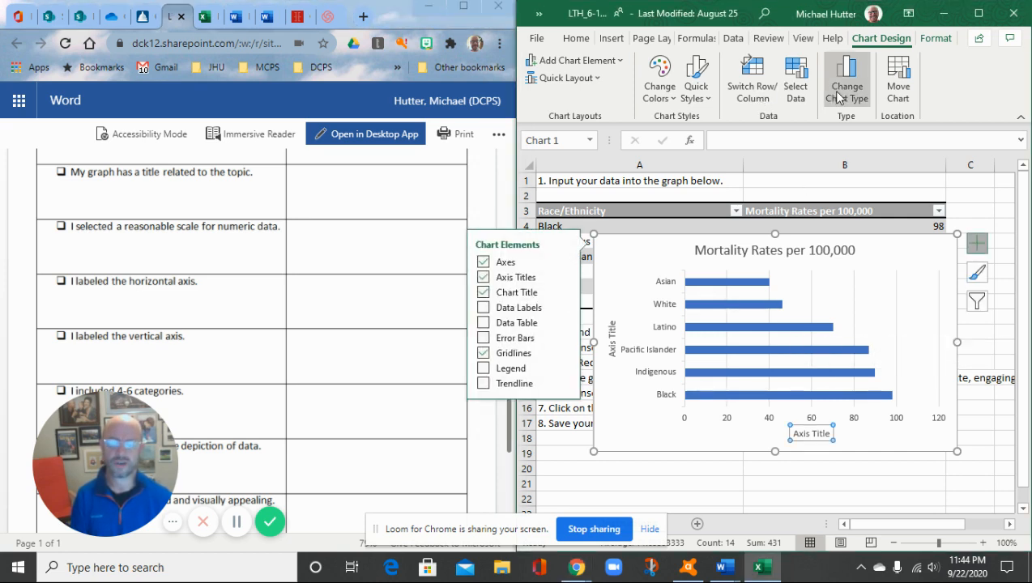
left_click(839, 98)
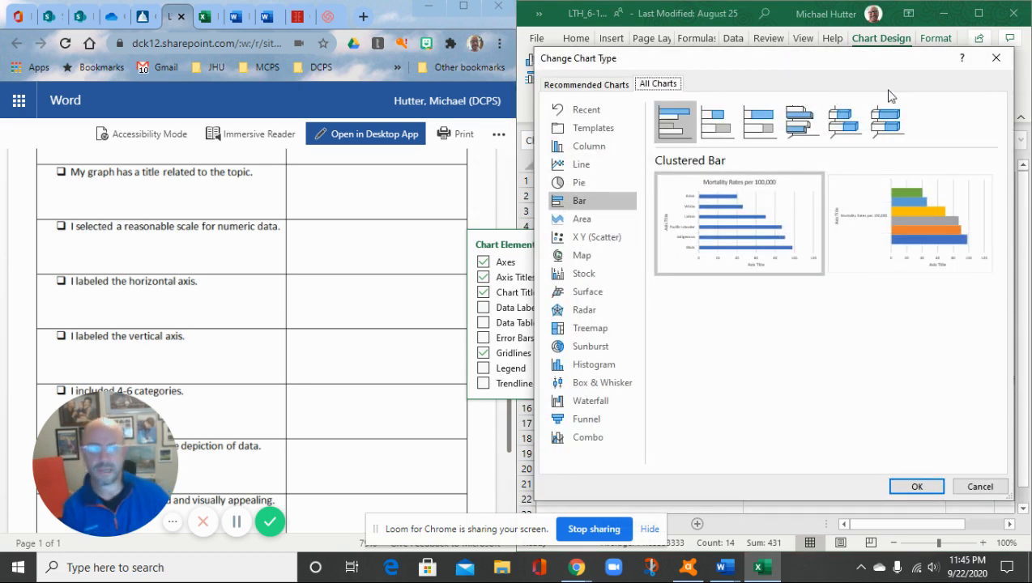
left_click(993, 57)
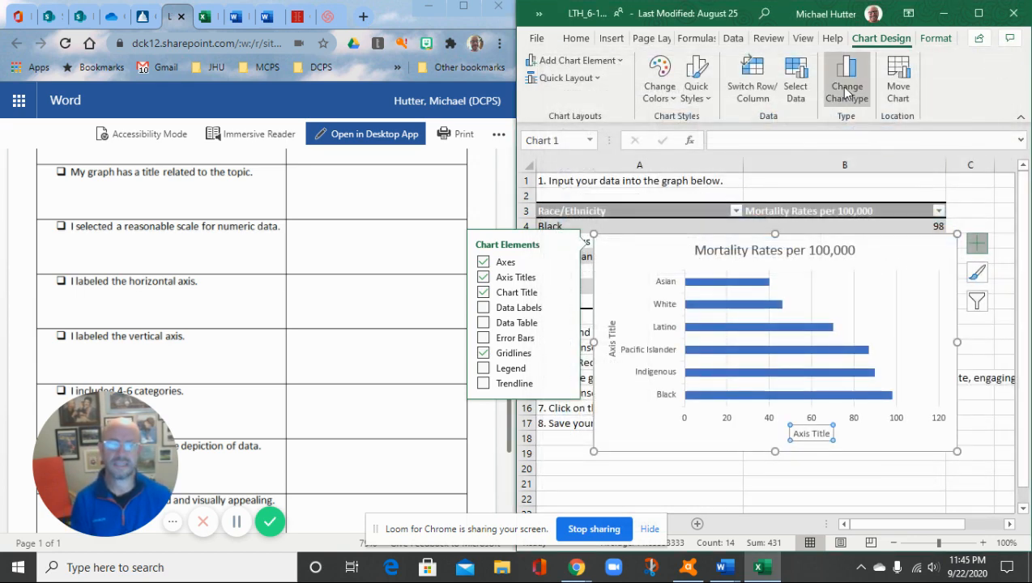
left_click(847, 93)
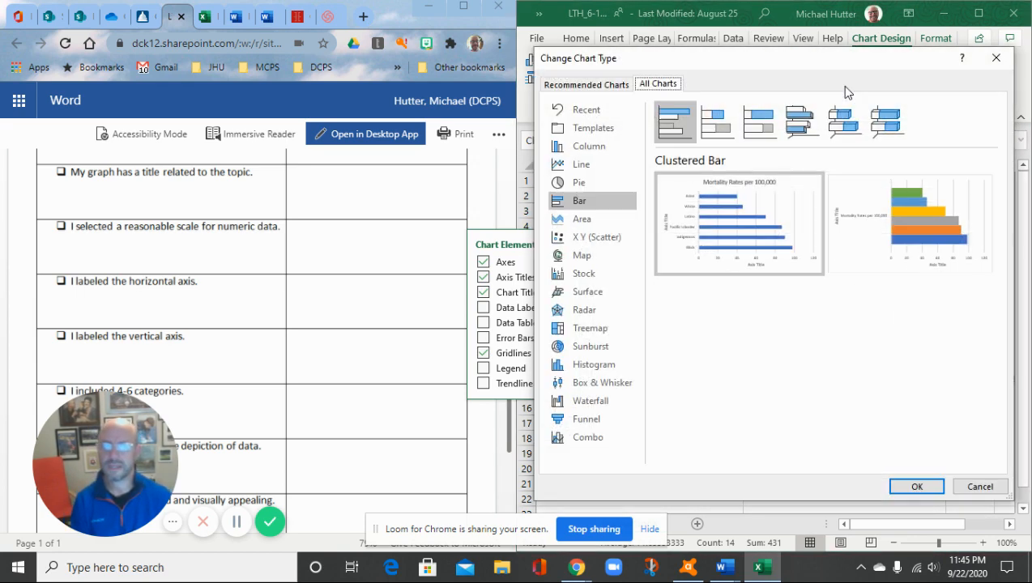
left_click(589, 146)
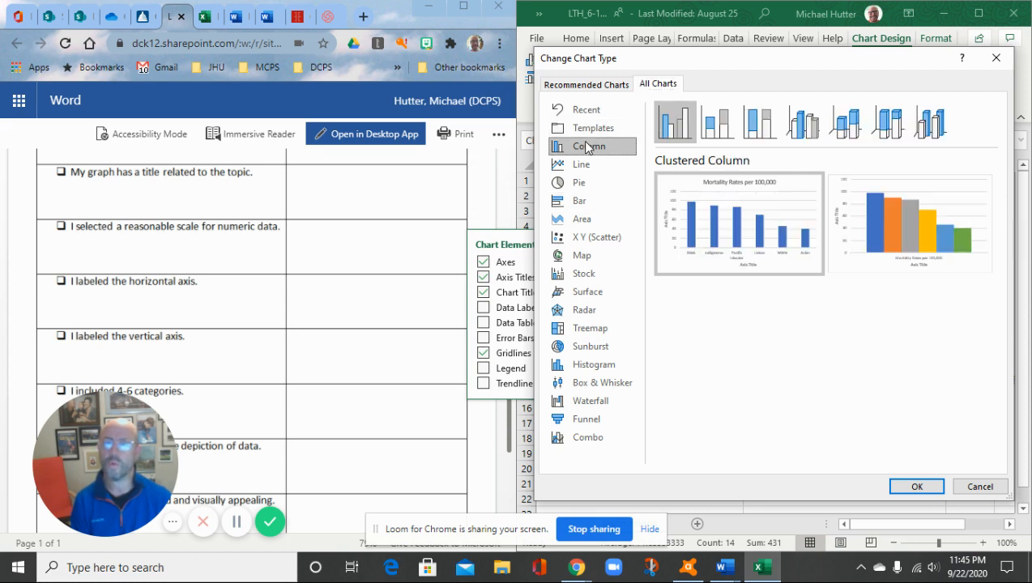
mouse_move(867, 212)
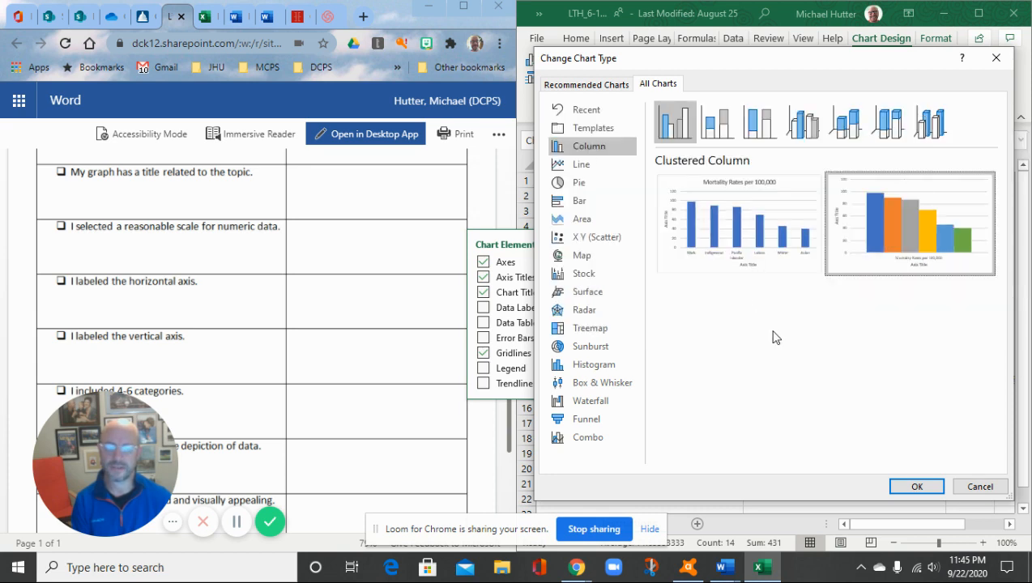
left_click(724, 123)
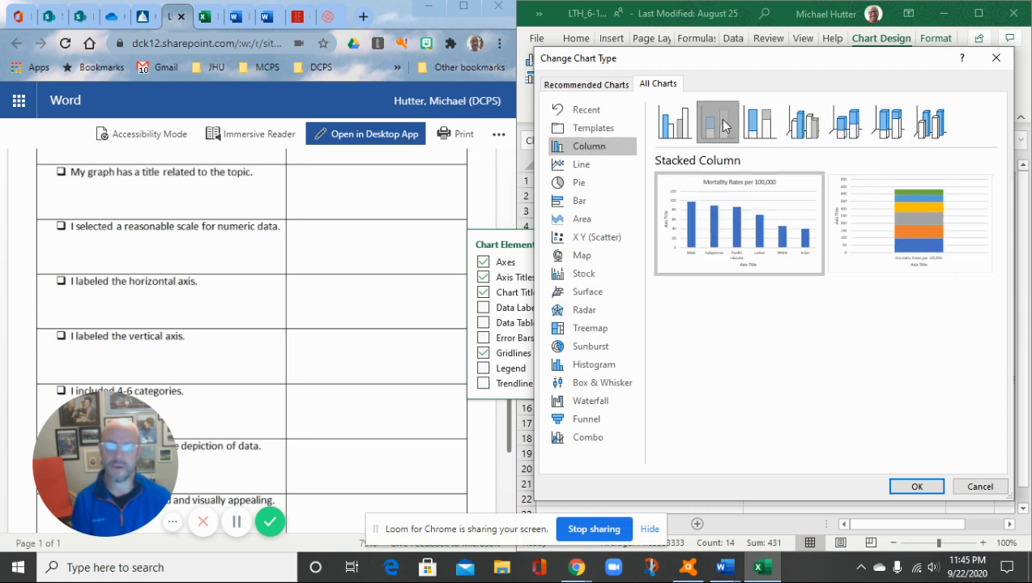
left_click(675, 123)
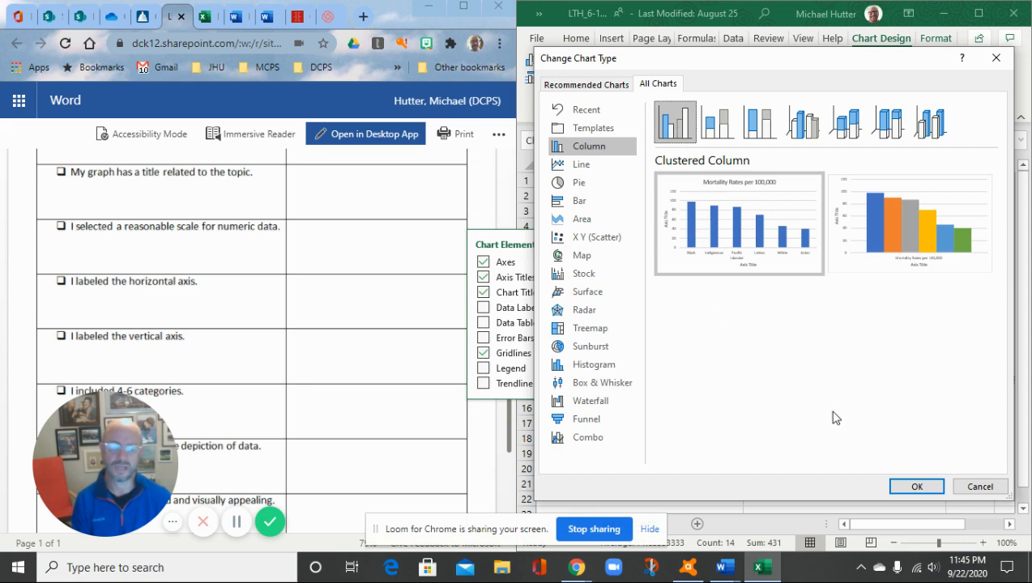
left_click(916, 487)
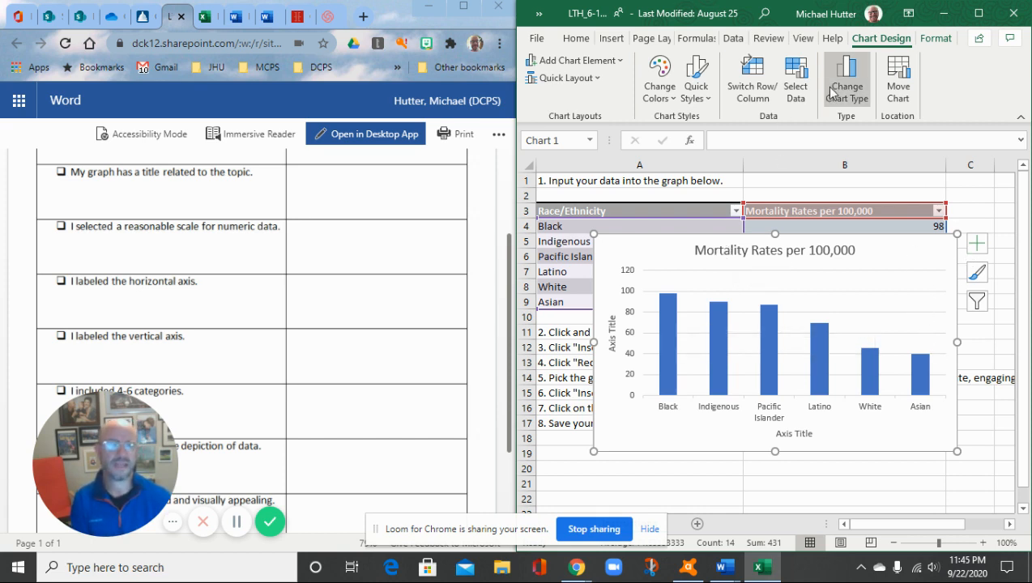
- Apply the quick style with a dark background and blue columns to the chart, and review its data source
left_click(654, 84)
left_click(679, 141)
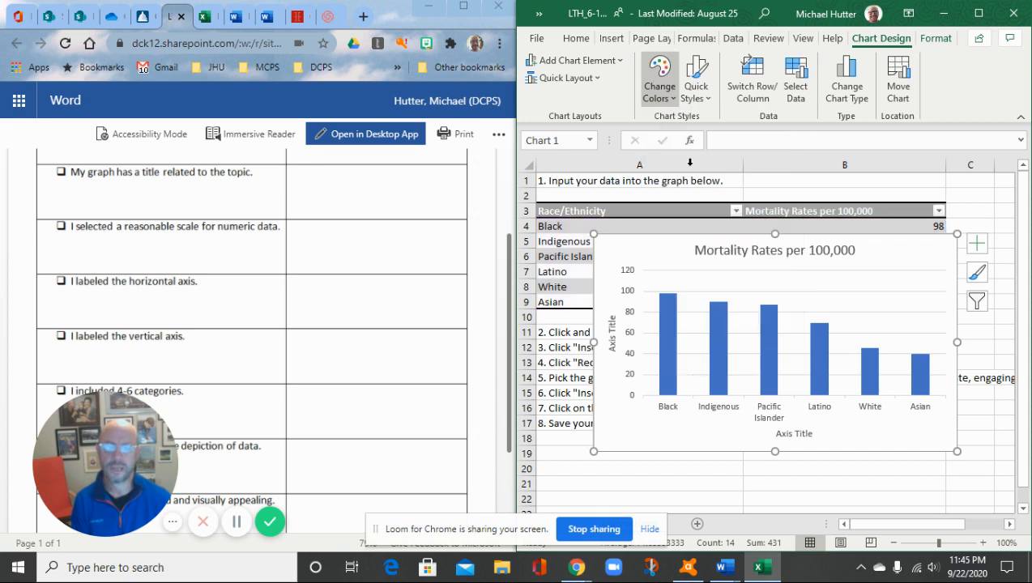
left_click(696, 96)
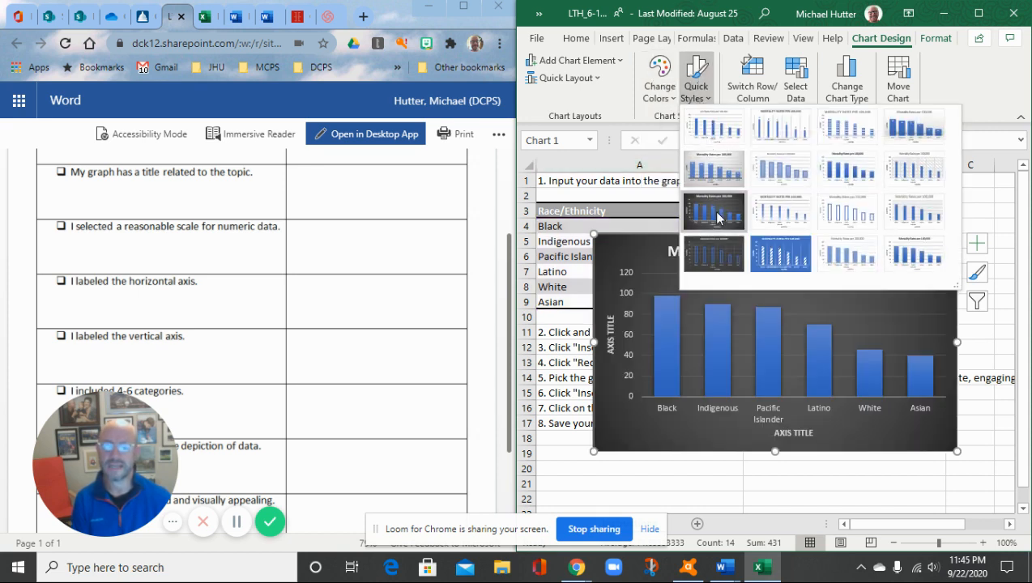
left_click(717, 216)
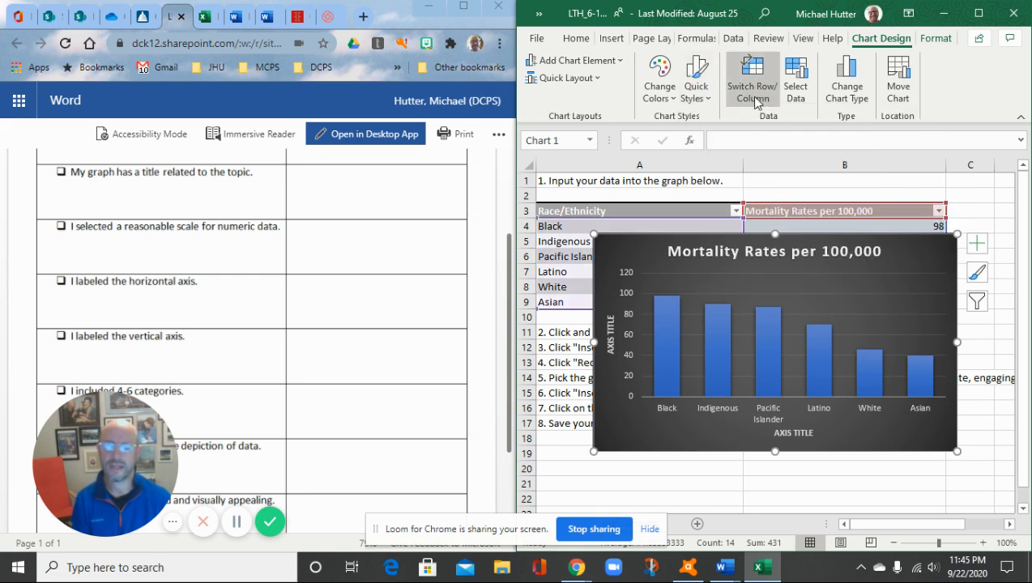
left_click(794, 89)
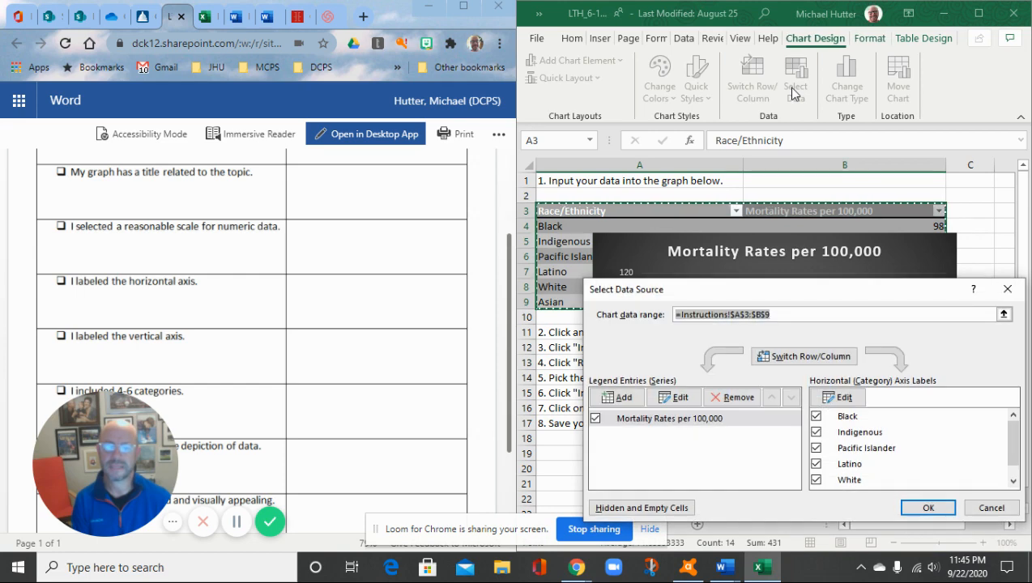
left_click(1010, 290)
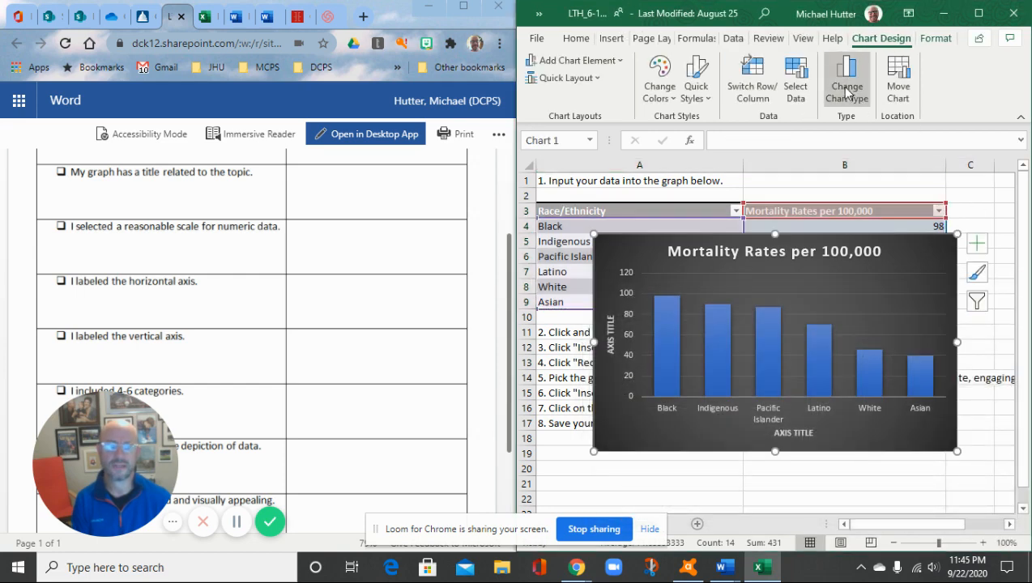
left_click(848, 91)
mouse_move(861, 208)
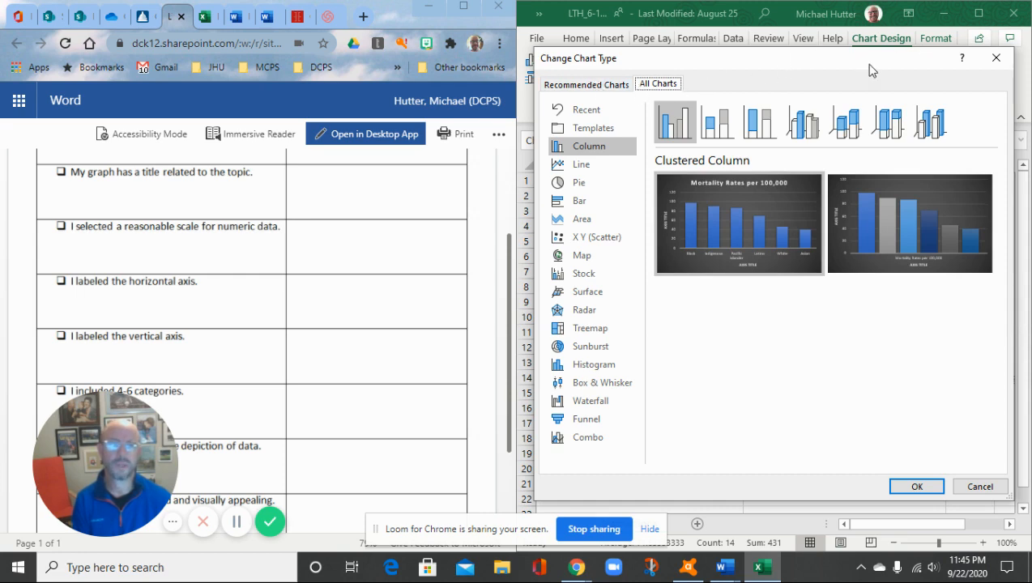
left_click(996, 57)
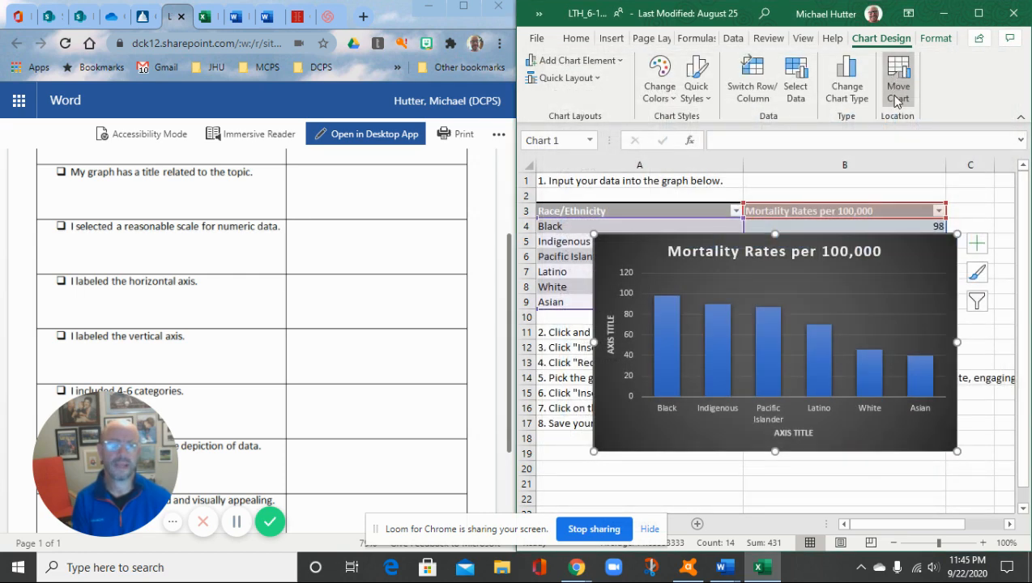
- Recolor the chart with the colorful palette that starts with green, keeping the dark chart style
left_click(978, 274)
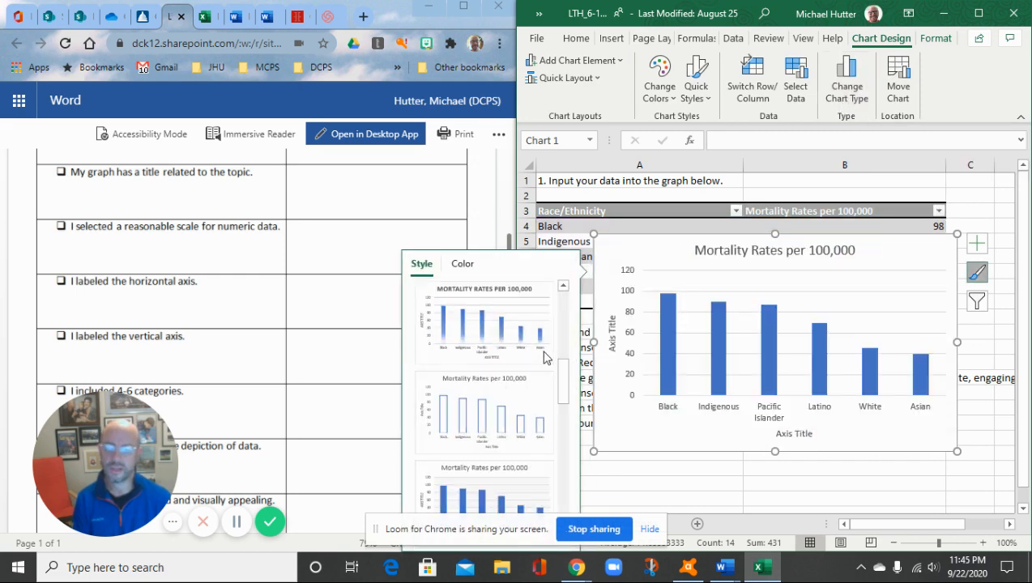
scroll(518, 372, "down", 3)
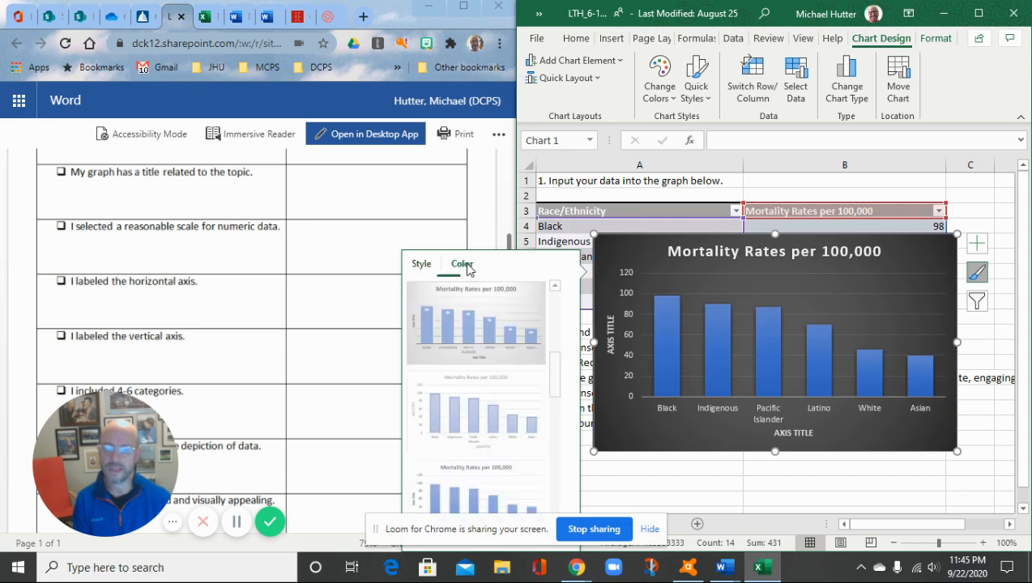
left_click(462, 264)
left_click(489, 380)
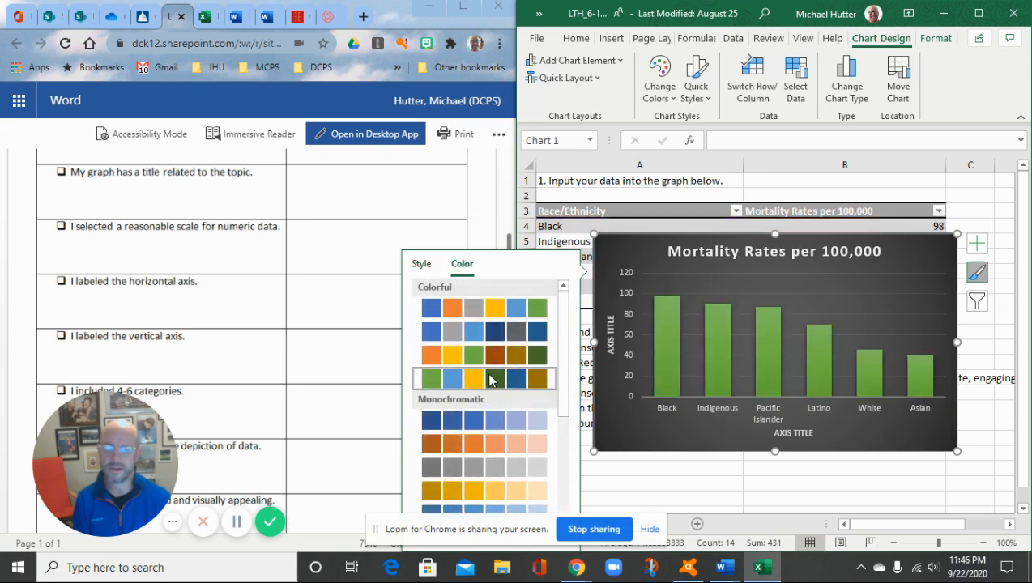
- Check the chart's series and category filters, and add a legend to the mortality rates chart
left_click(978, 303)
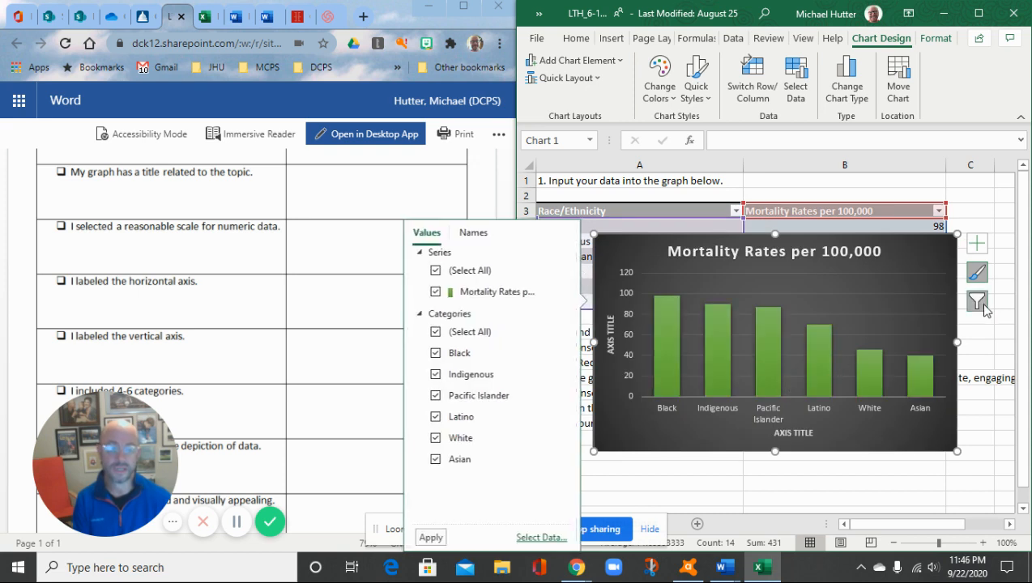
left_click(977, 243)
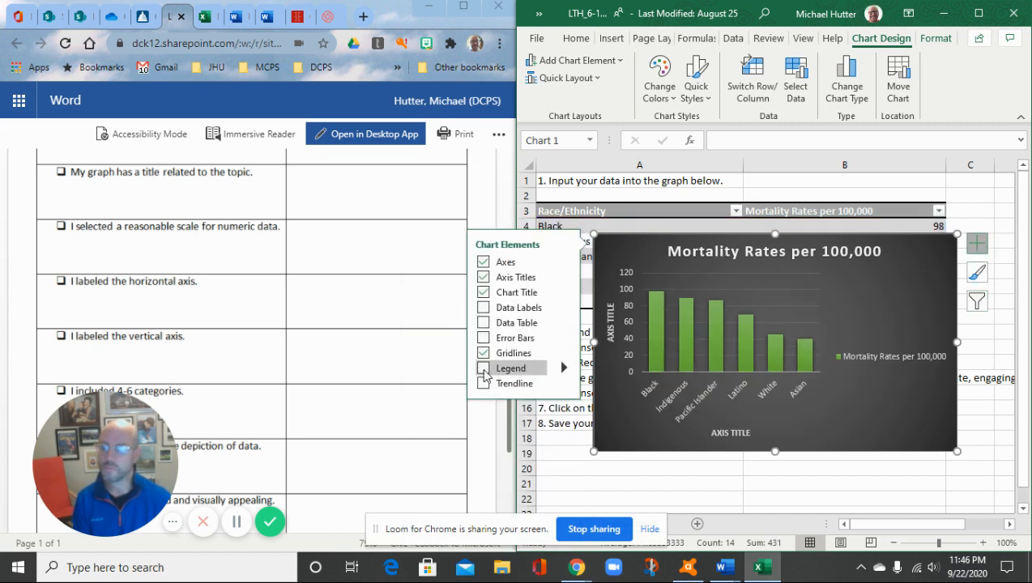
left_click(484, 370)
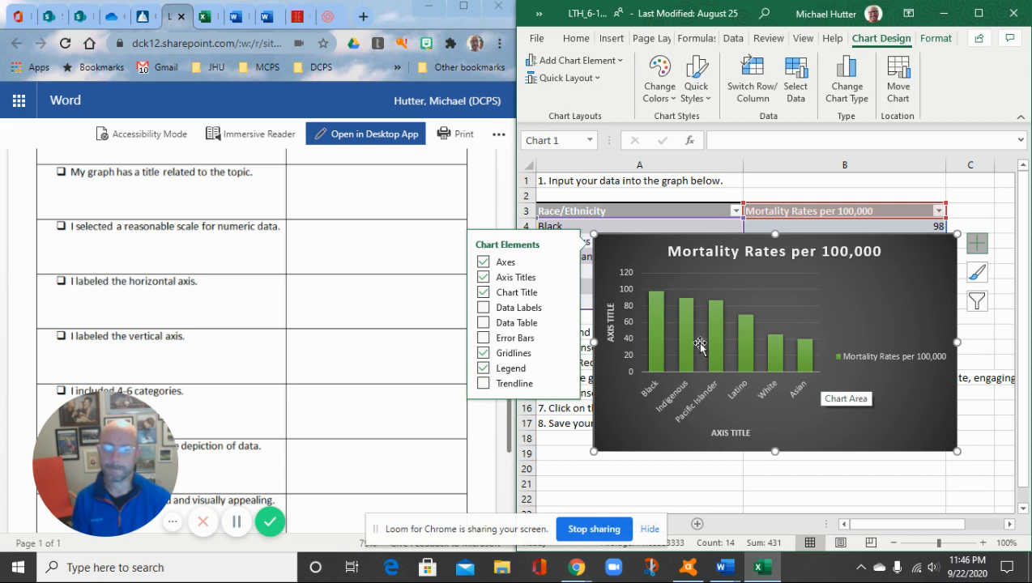
- Select the chart title text and consult the headline of the APM Research Lab COVID-19 article in the browser
double_click(755, 253)
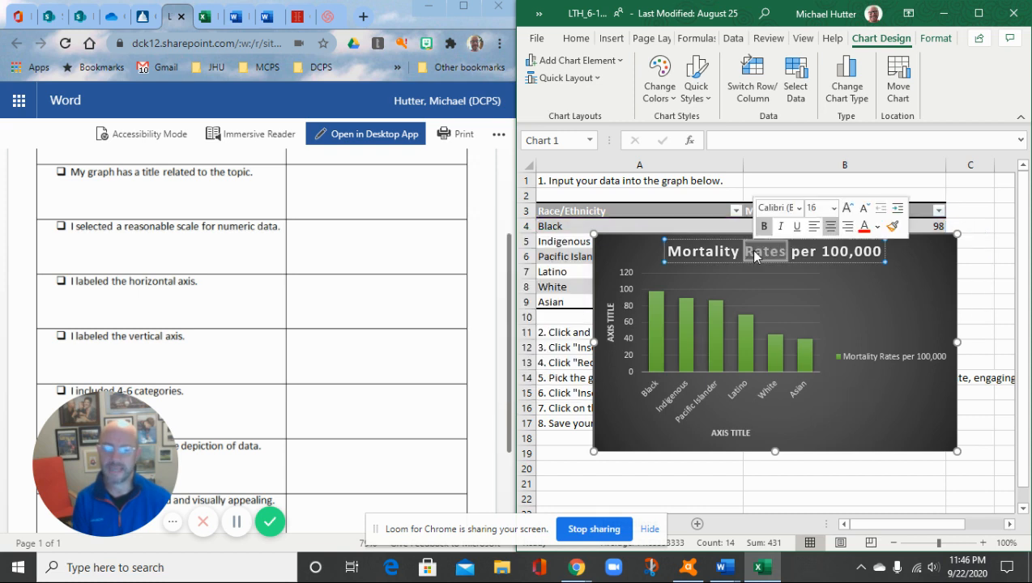
triple_click(755, 256)
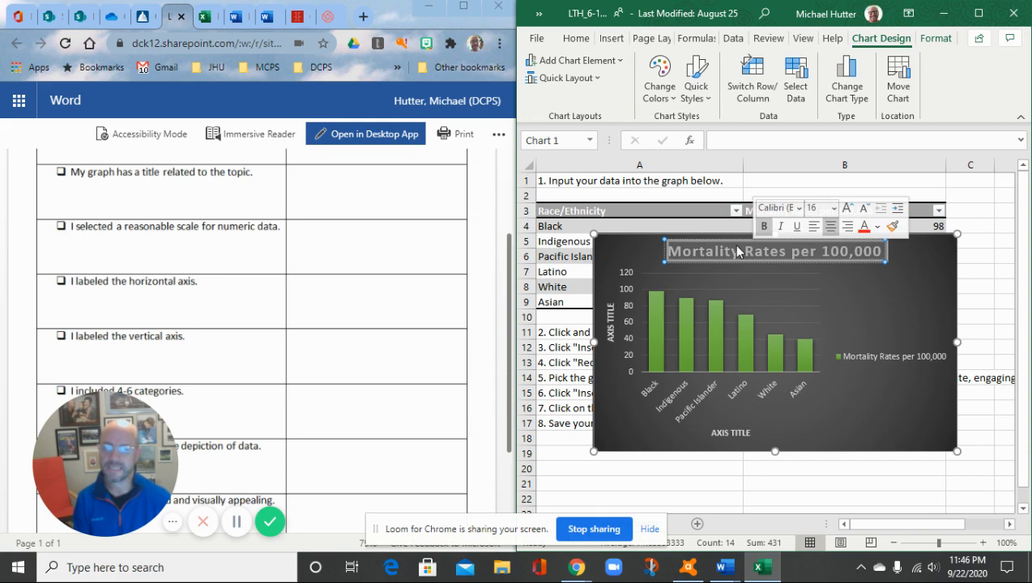
left_click(293, 17)
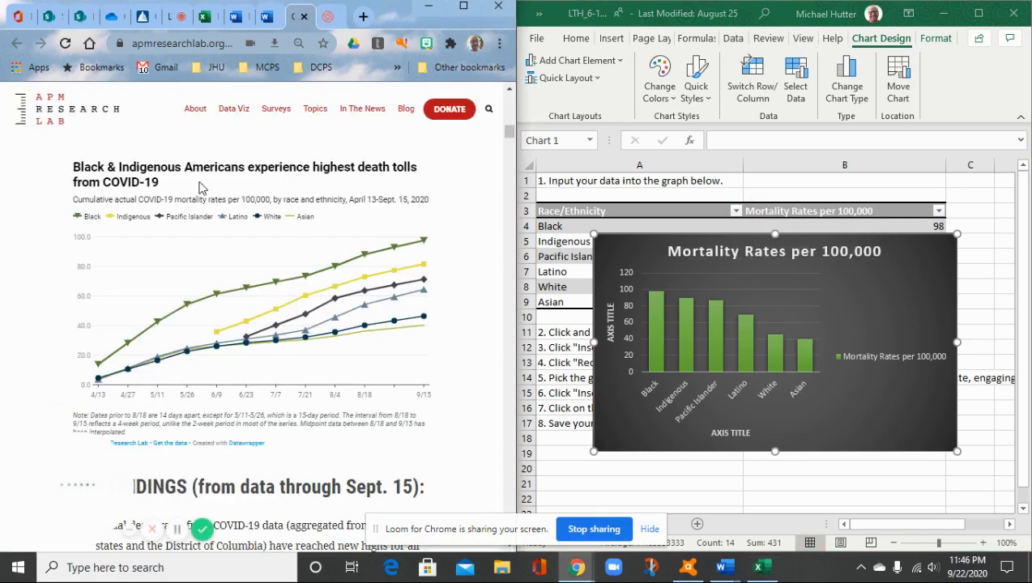
scroll(200, 209, "up", 10)
scroll(200, 209, "up", 5)
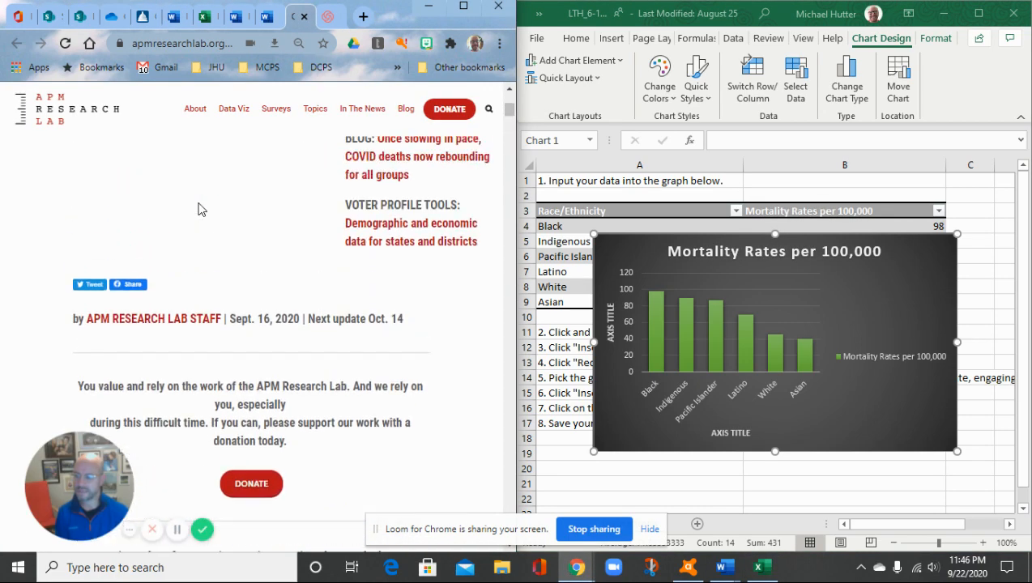
scroll(52, 164, "up", 2)
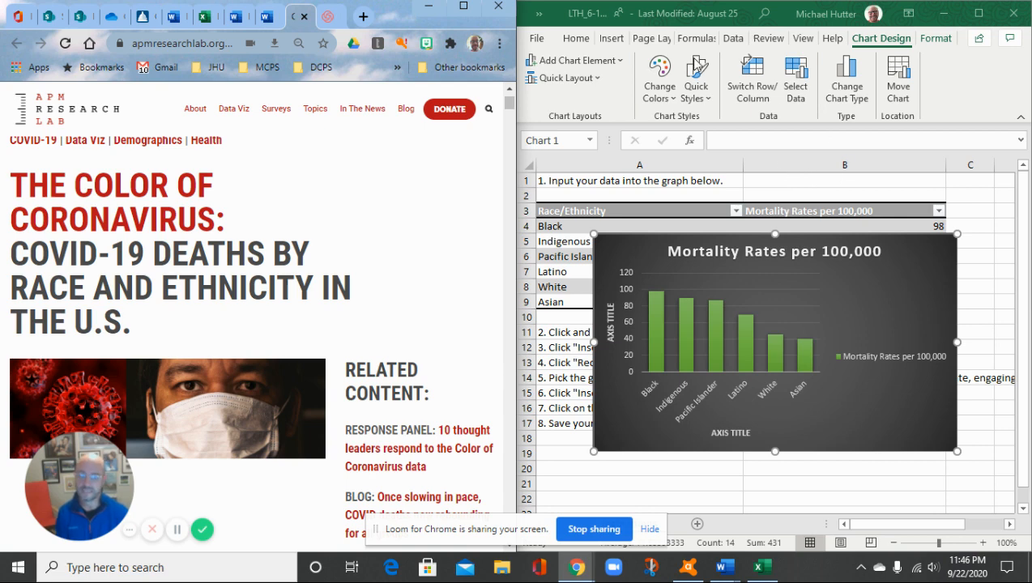
left_click(685, 14)
- Revisit the Databases and Research Catcher documents, and close the Databases document
left_click(273, 16)
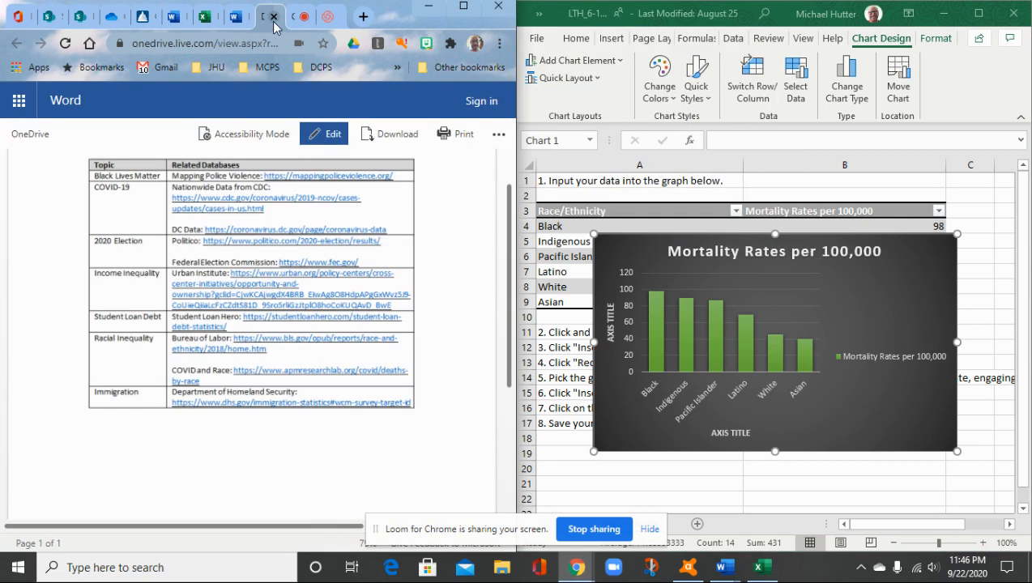
left_click(238, 23)
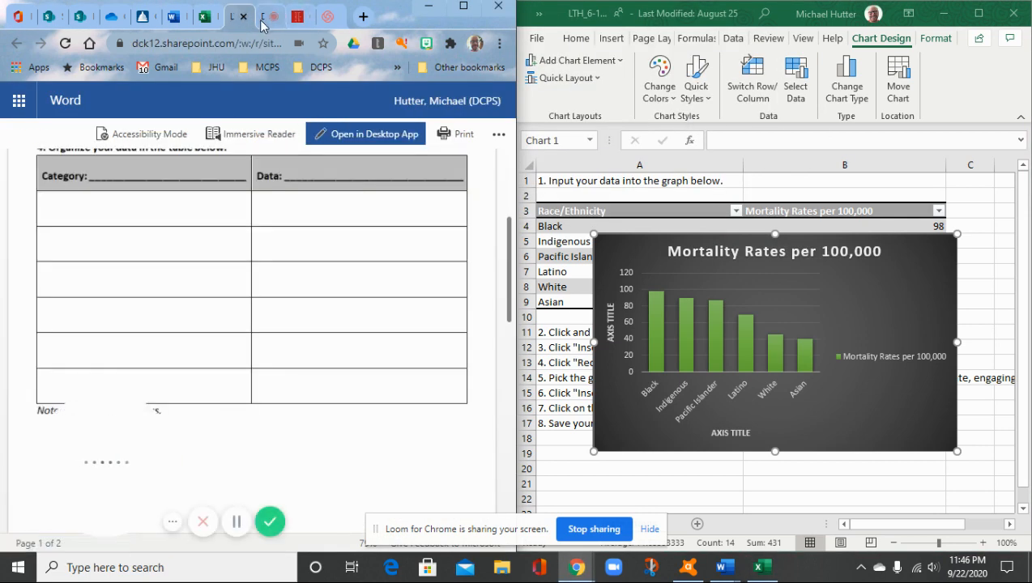
left_click(261, 20)
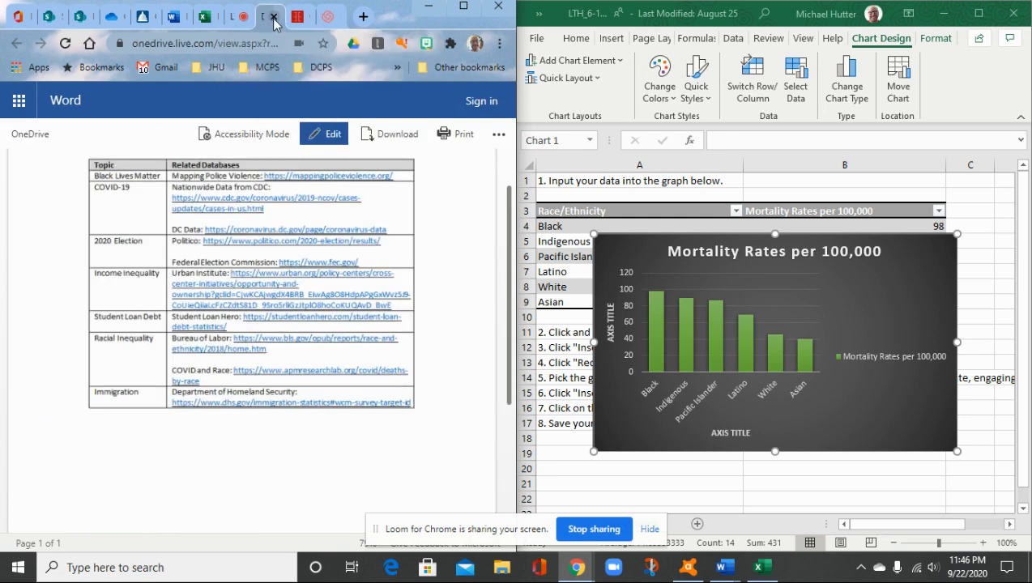
left_click(273, 17)
- Look over the Research Catcher document, and close the read-only Digital Graph Creation workbook in the browser
left_click(246, 22)
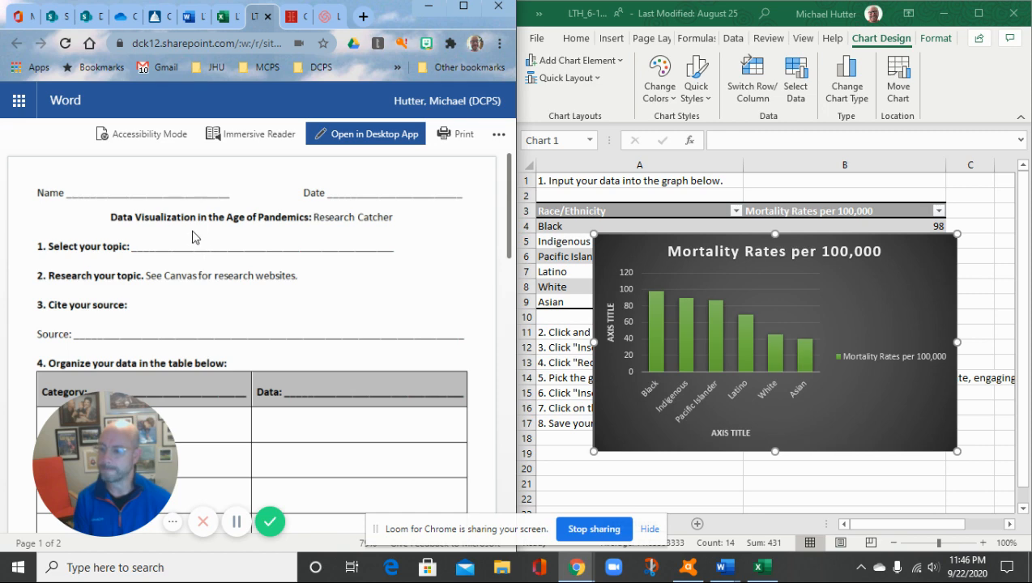
scroll(195, 238, "down", 3)
scroll(199, 234, "up", 3)
left_click(225, 20)
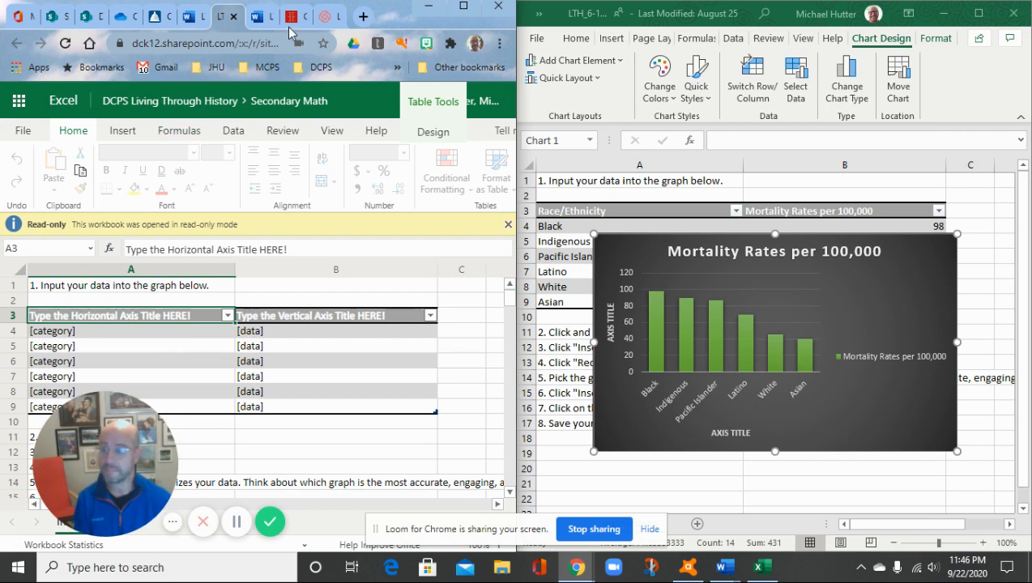
left_click(234, 16)
- Show the Checklist for Data Visualization again, and review the list of items to turn in on the assignment page
left_click(187, 19)
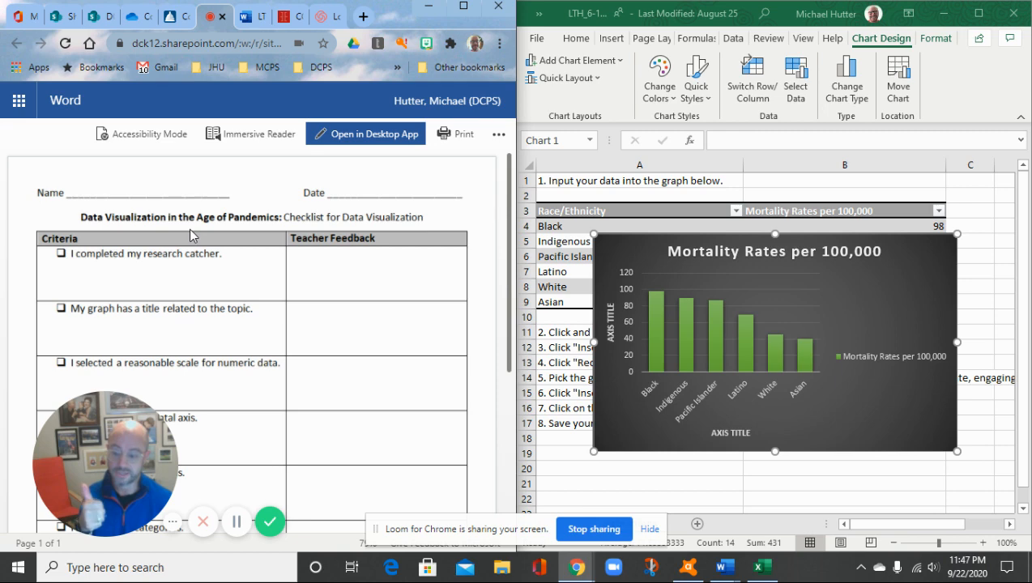
left_click(171, 16)
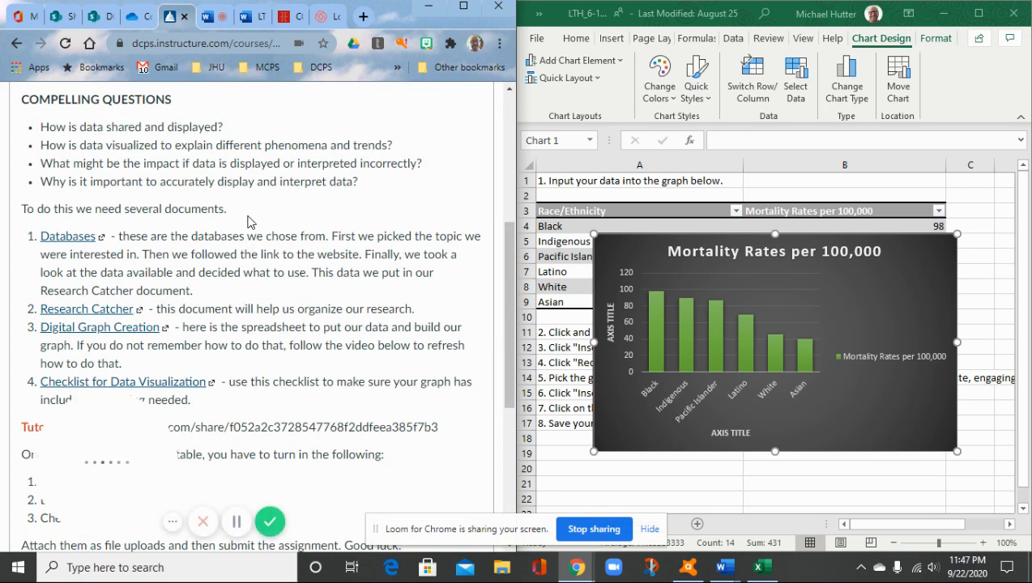
scroll(268, 220, "down", 2)
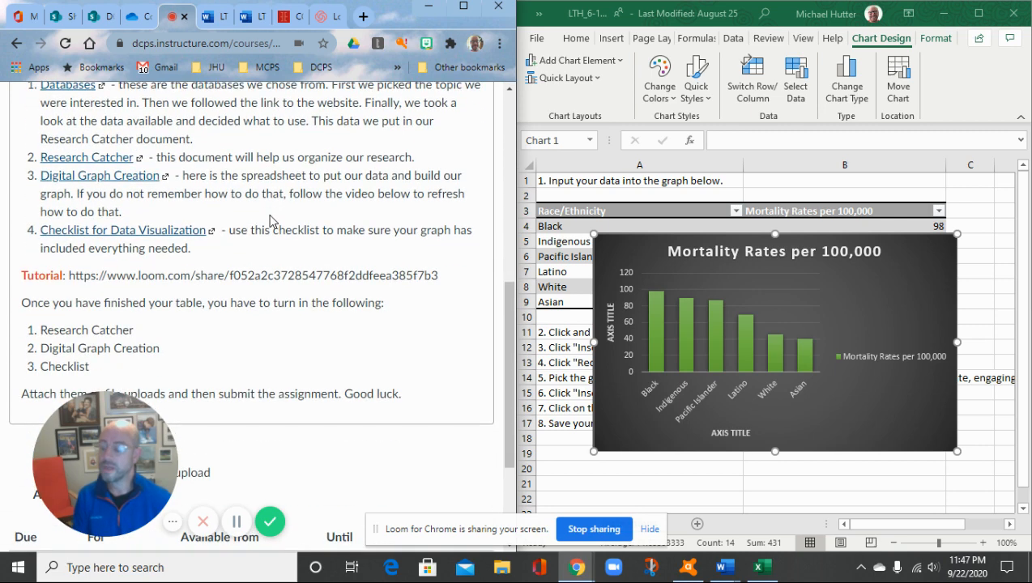